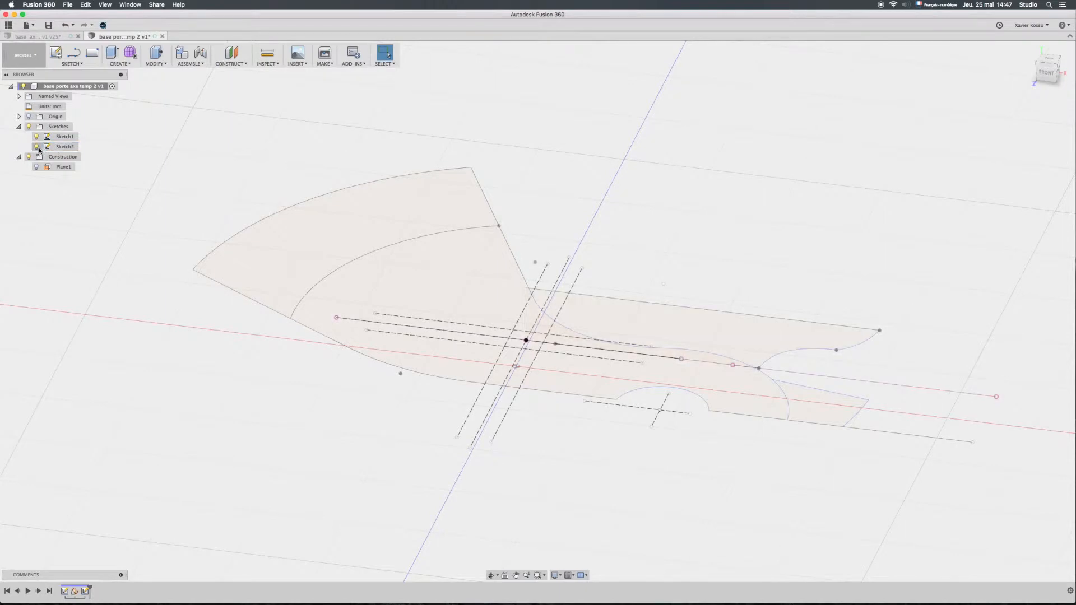
# Hide Sketch2 and create a construction plane offset 0.4 mm from the main body profile of Sketch1.
pyautogui.click(38, 148)
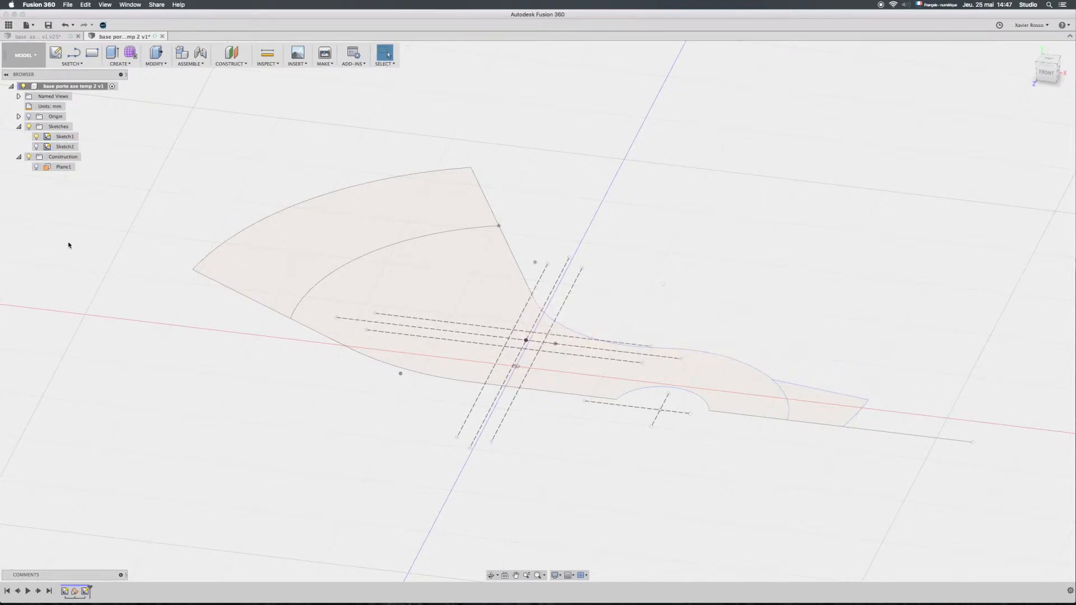
pyautogui.click(230, 64)
pyautogui.click(236, 73)
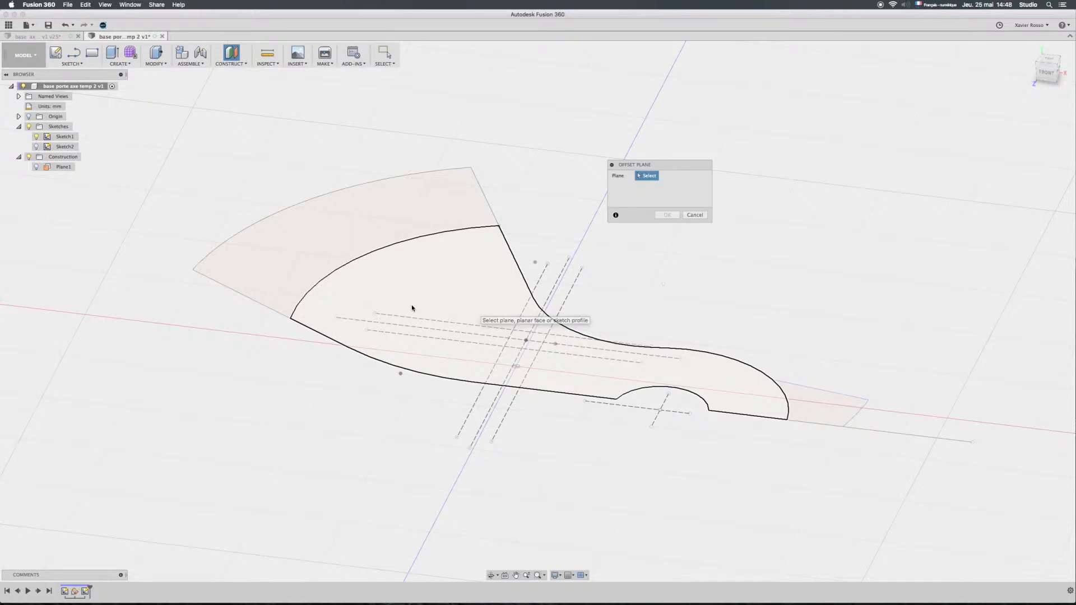
pyautogui.click(29, 118)
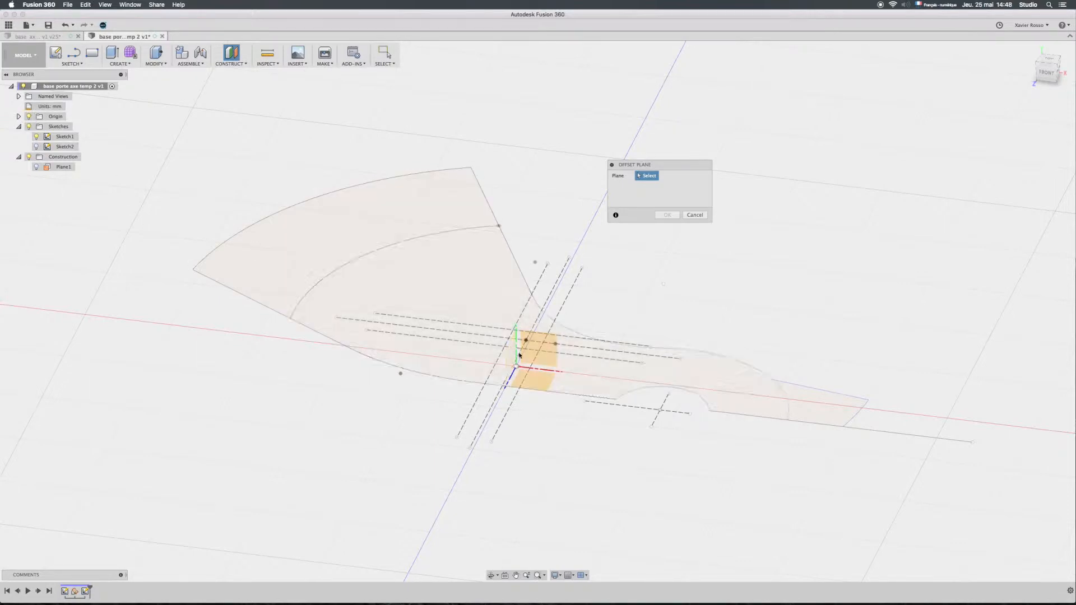
pyautogui.click(539, 387)
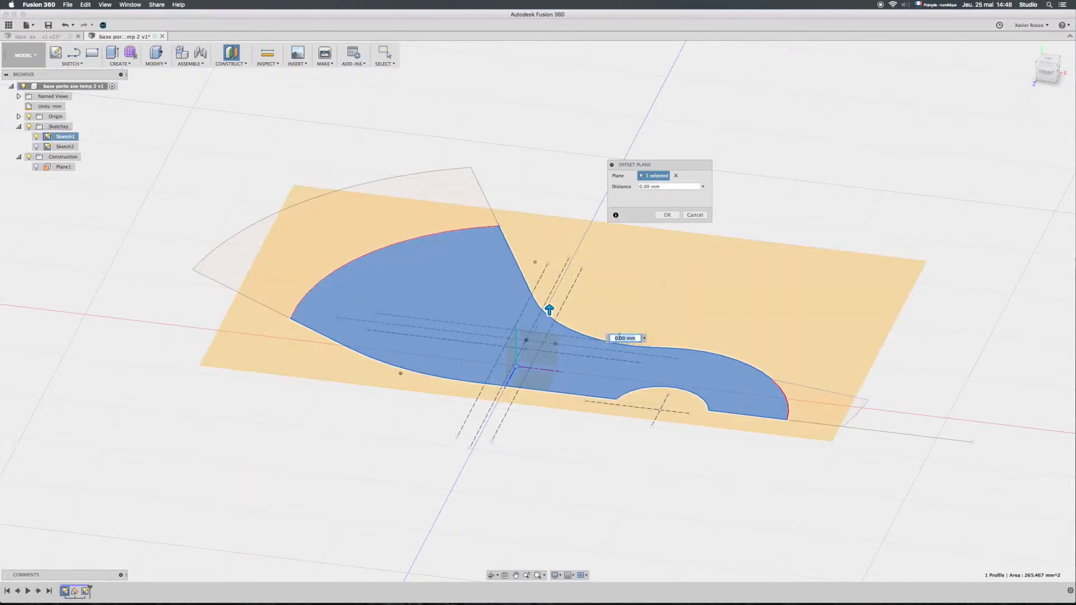
pyautogui.click(667, 186)
pyautogui.write('0,')
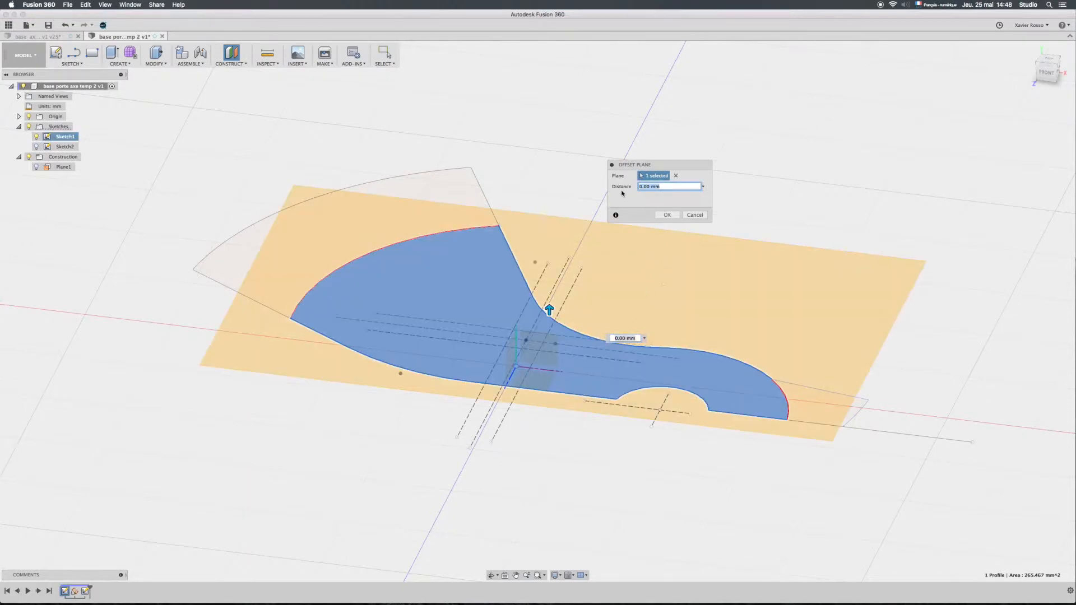
pyautogui.write('4')
pyautogui.press('Return')
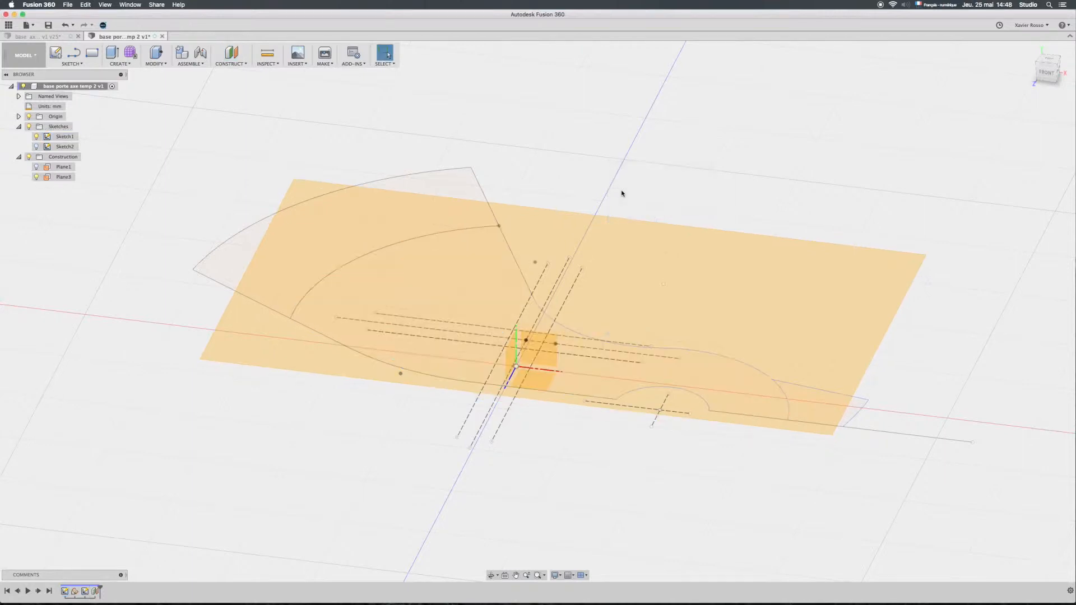
# Sketch a 16 mm center-diameter circle on the new offset plane, centred just beside the crossing of the middle construction lines.
pyautogui.click(82, 63)
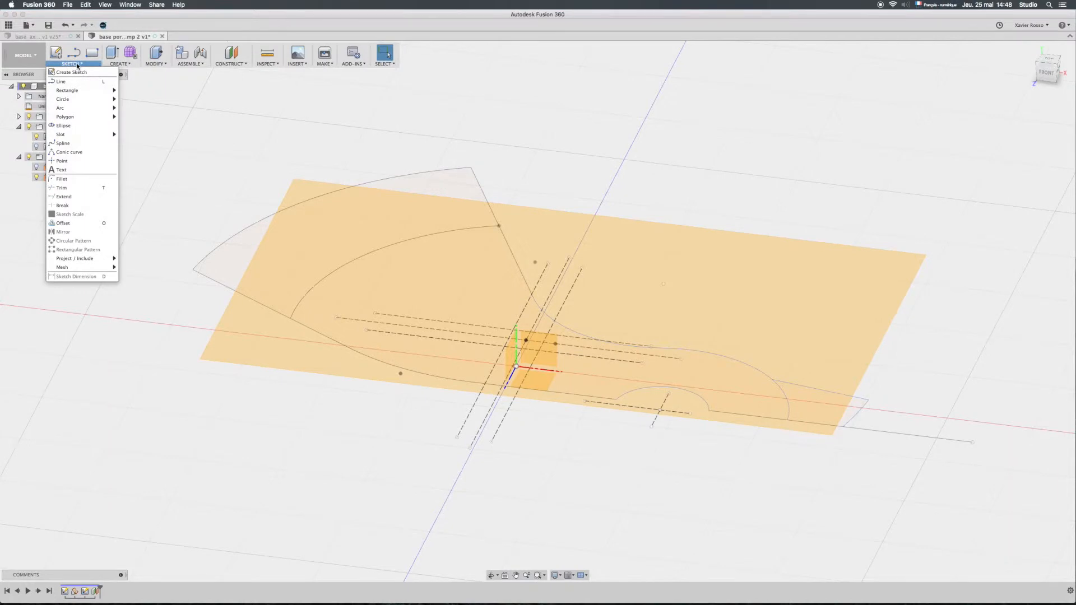
pyautogui.moveTo(81, 103)
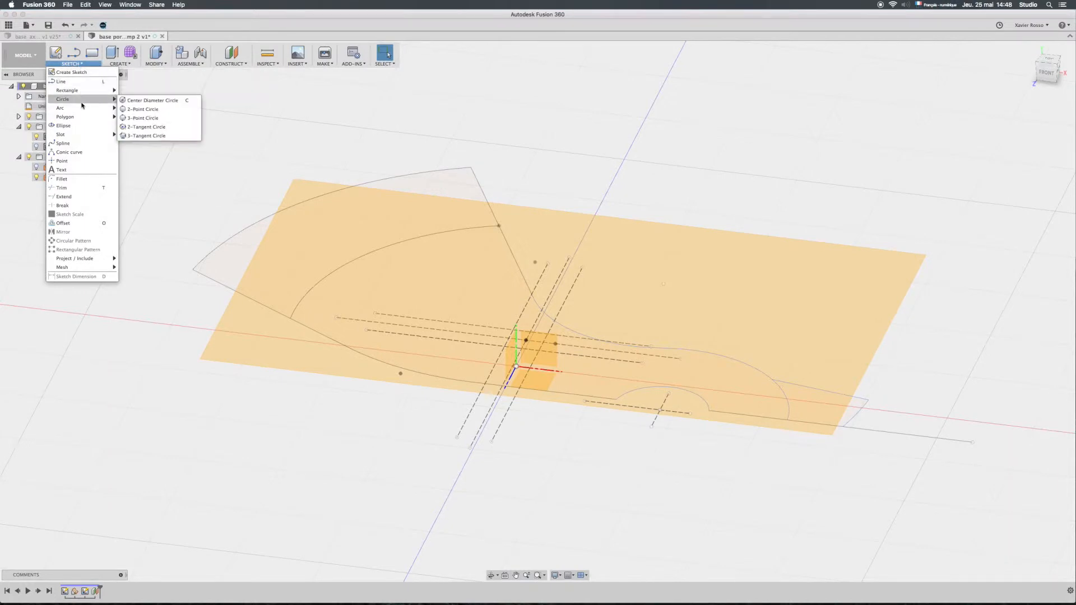
pyautogui.click(132, 104)
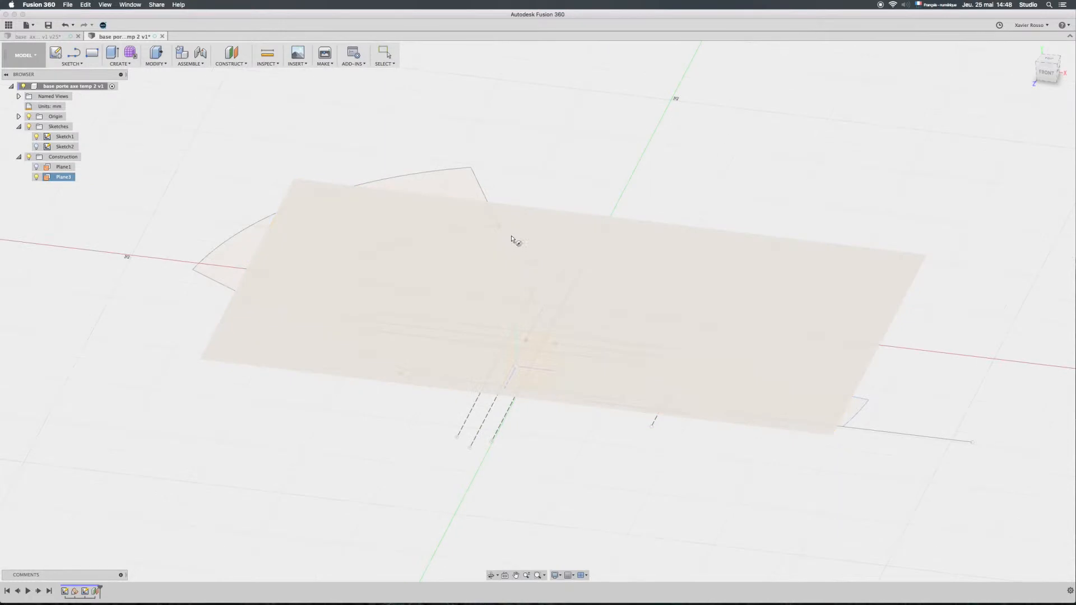
pyautogui.click(527, 235)
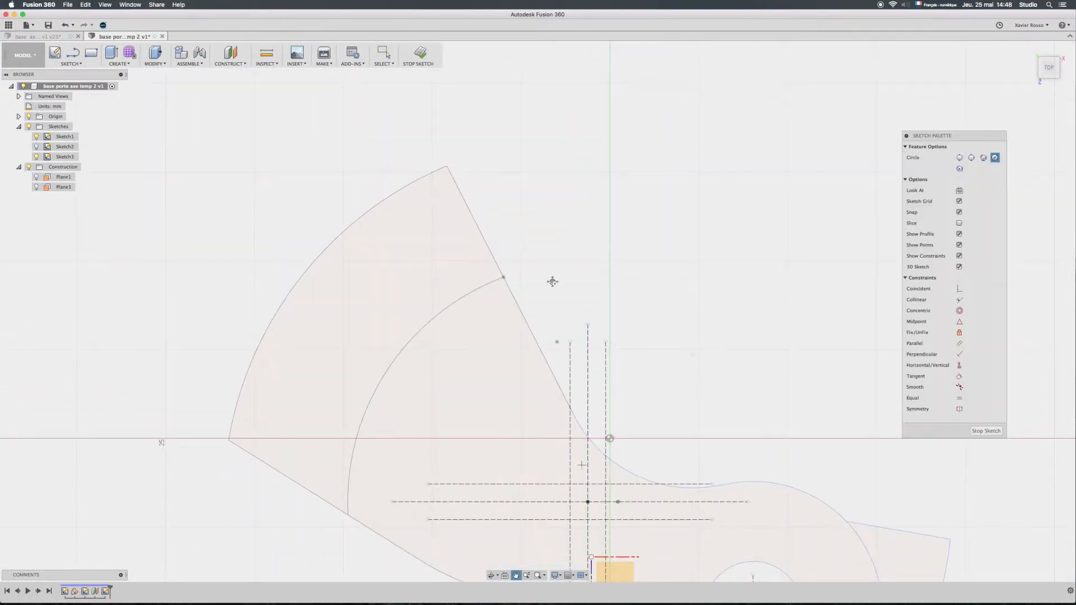
pyautogui.moveTo(604, 452); pyautogui.dragTo(567, 276, button='middle')
pyautogui.scroll(3, 552, 306)
pyautogui.scroll(-3, 544, 315)
pyautogui.click(538, 320)
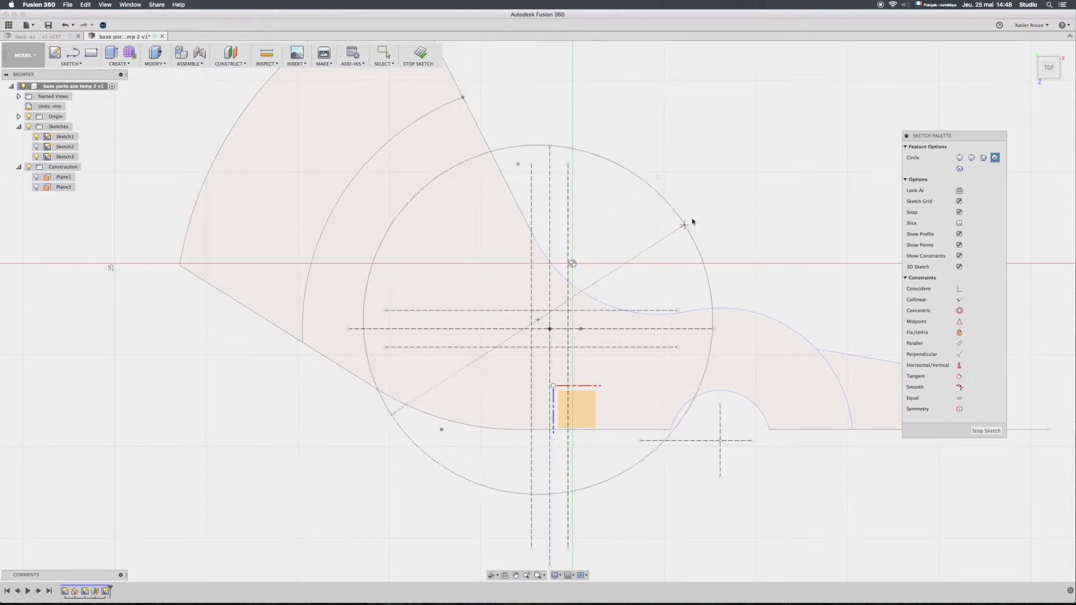
pyautogui.write('1')
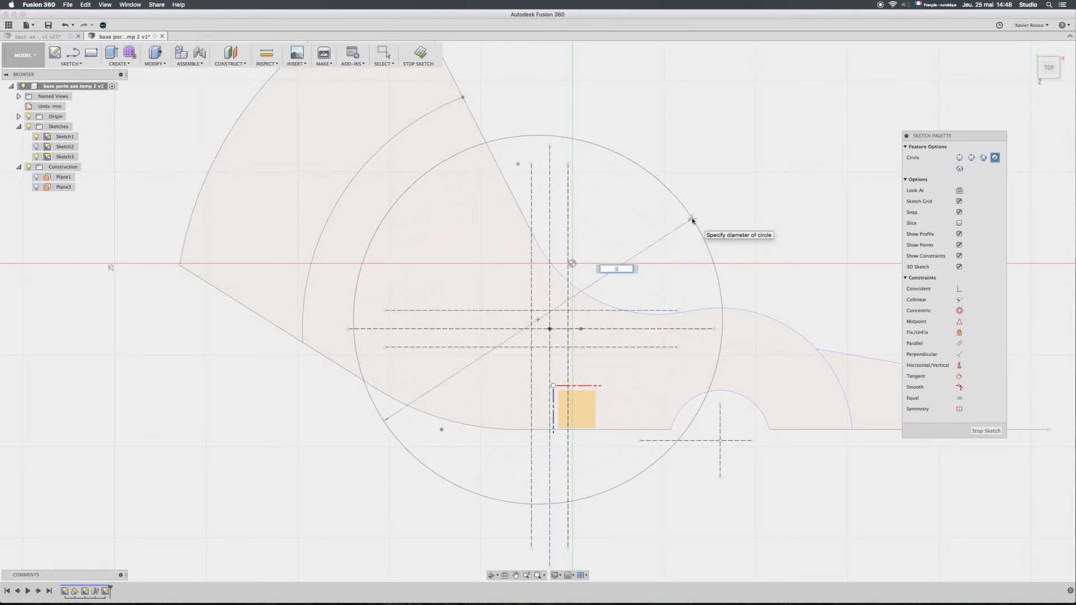
pyautogui.write('6')
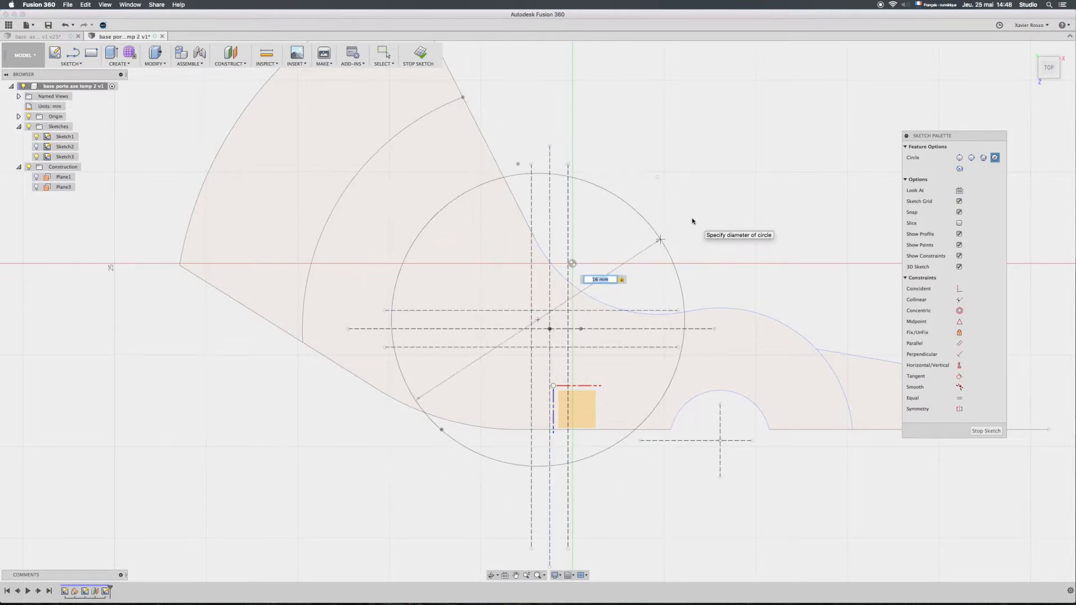
pyautogui.press('Return')
# Dimension the vertical distance from the circle's centre to the middle horizontal construction line as 0.15 mm.
pyautogui.scroll(5, 693, 238)
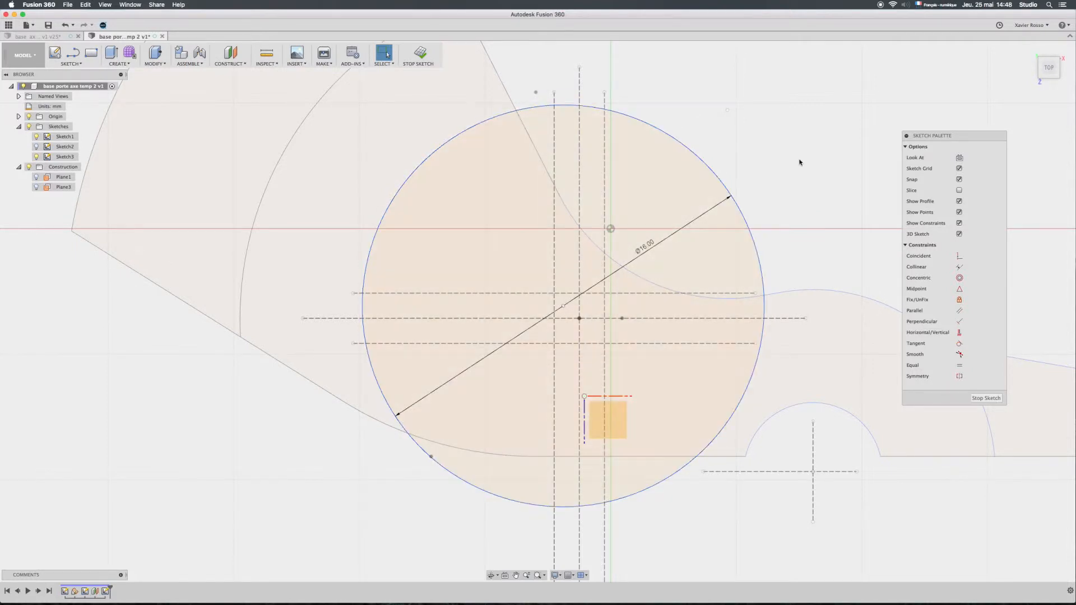
pyautogui.press('d')
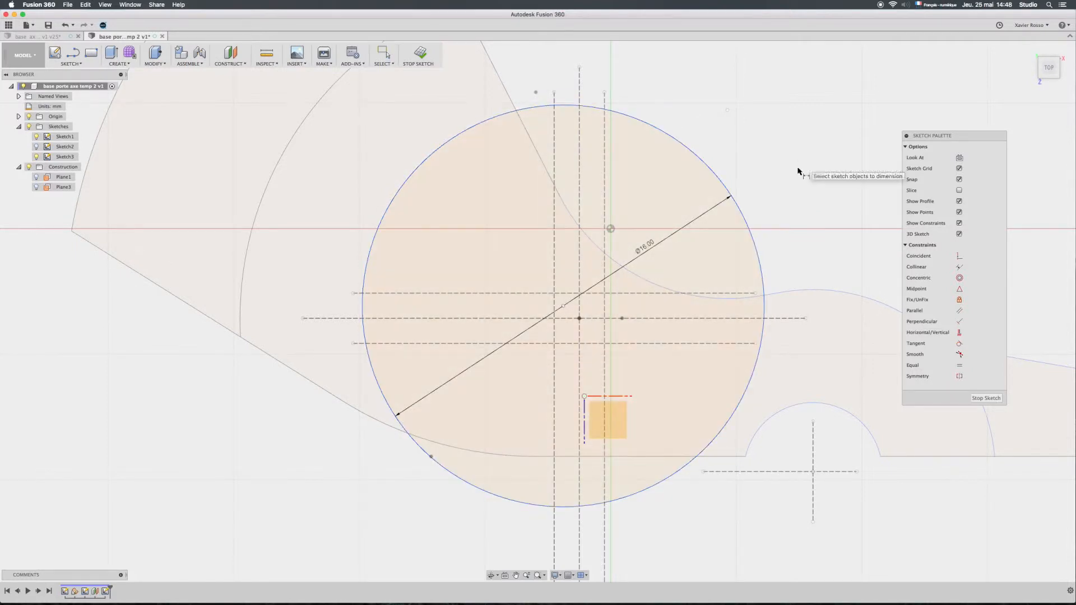
pyautogui.click(564, 306)
pyautogui.click(566, 317)
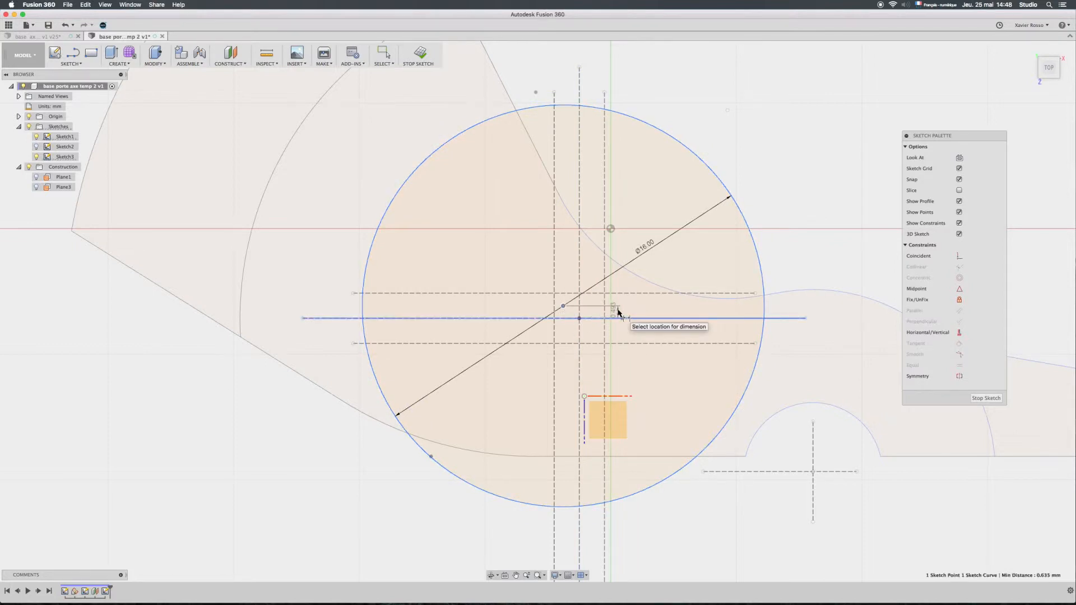
pyautogui.click(618, 313)
pyautogui.write('5')
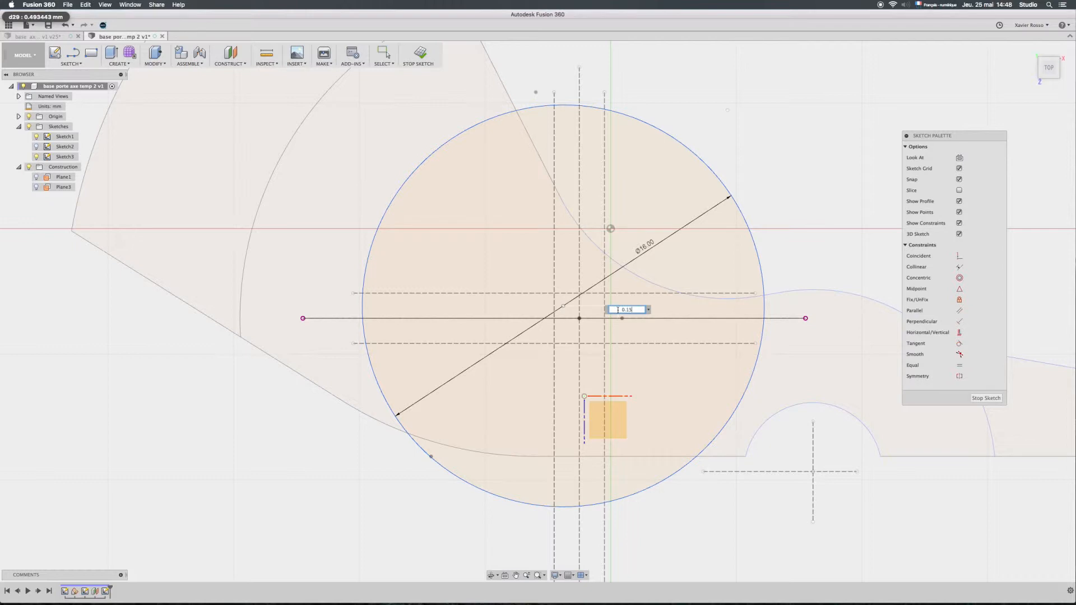
pyautogui.press('Return')
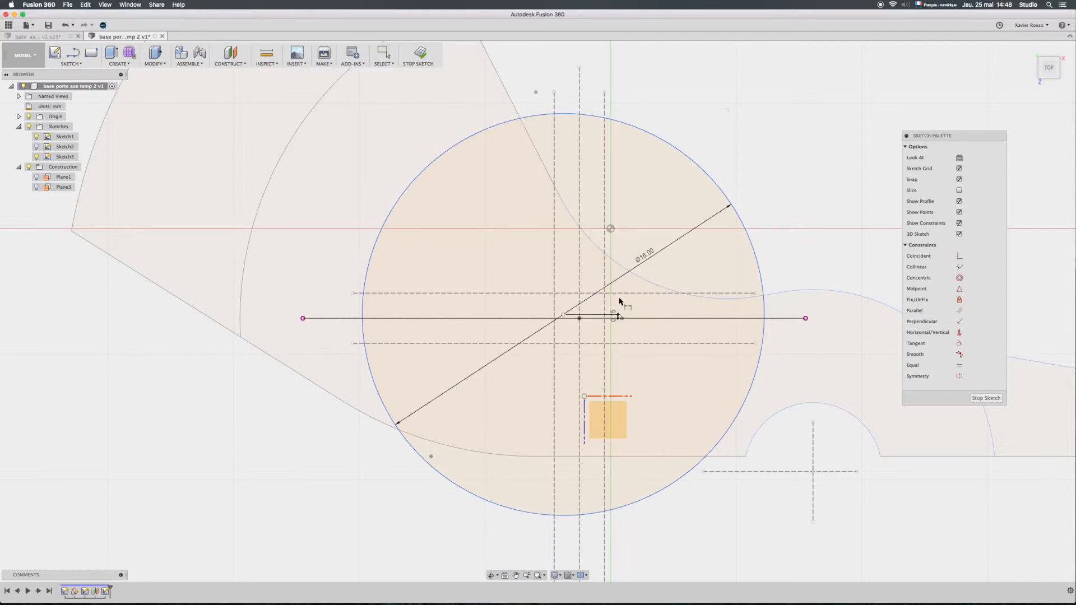
# Dimension the horizontal distance from the circle's centre to the middle vertical construction line as 0.90 mm, and finish the sketch.
pyautogui.click(563, 318)
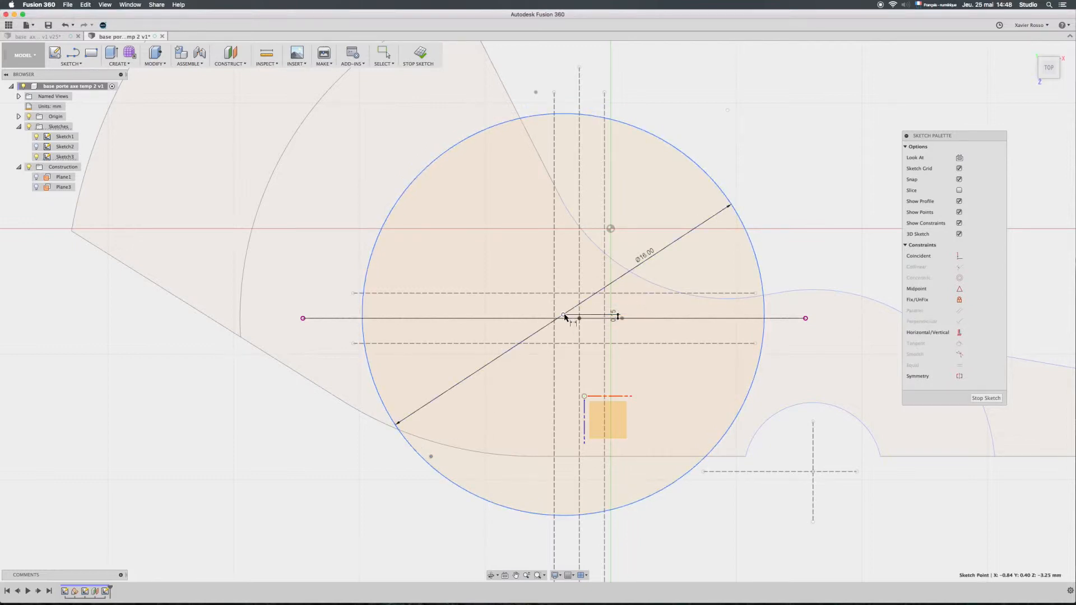
pyautogui.click(580, 280)
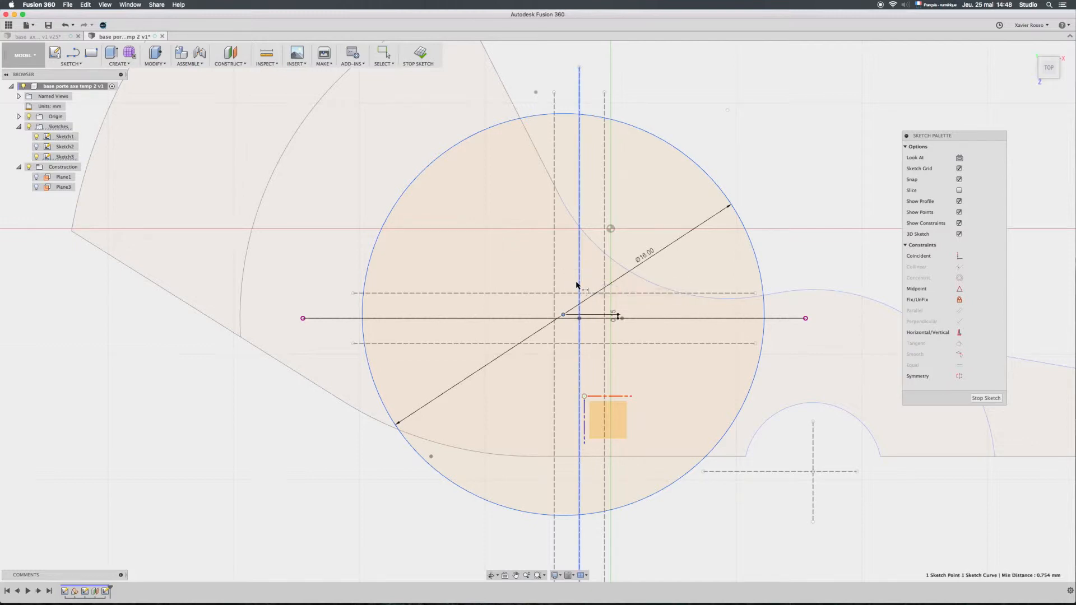
pyautogui.click(568, 358)
pyautogui.write('0')
pyautogui.press('Return')
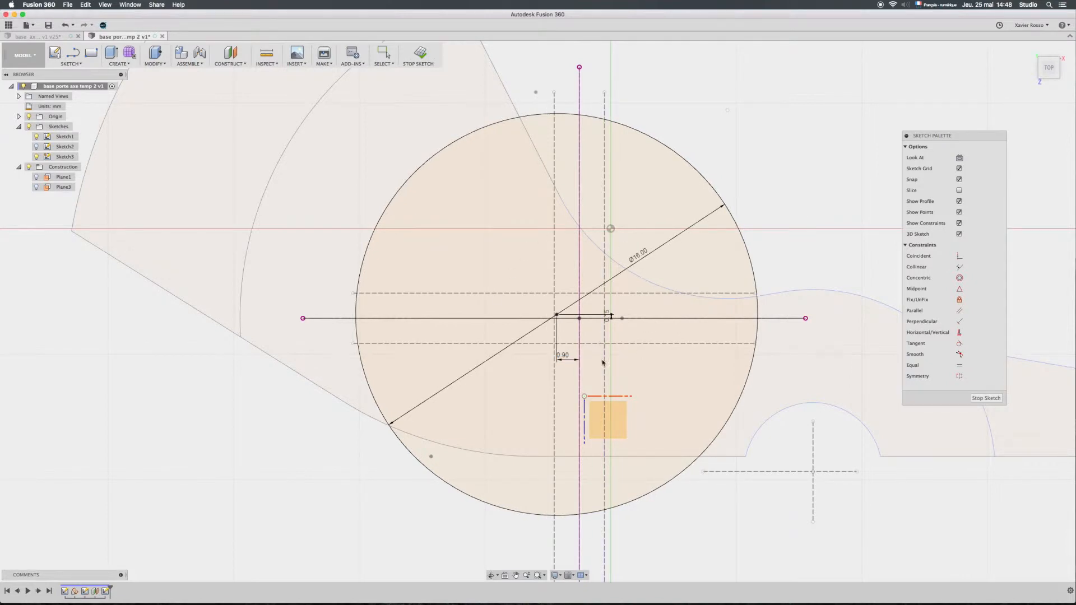
pyautogui.click(987, 398)
# Create another construction plane offset upward from the main body profile of Sketch1.
pyautogui.scroll(-4, 731, 361)
pyautogui.keyDown('shift'); pyautogui.moveTo(694, 397); pyautogui.dragTo(572, 281, button='middle'); pyautogui.keyUp('shift')
pyautogui.click(244, 64)
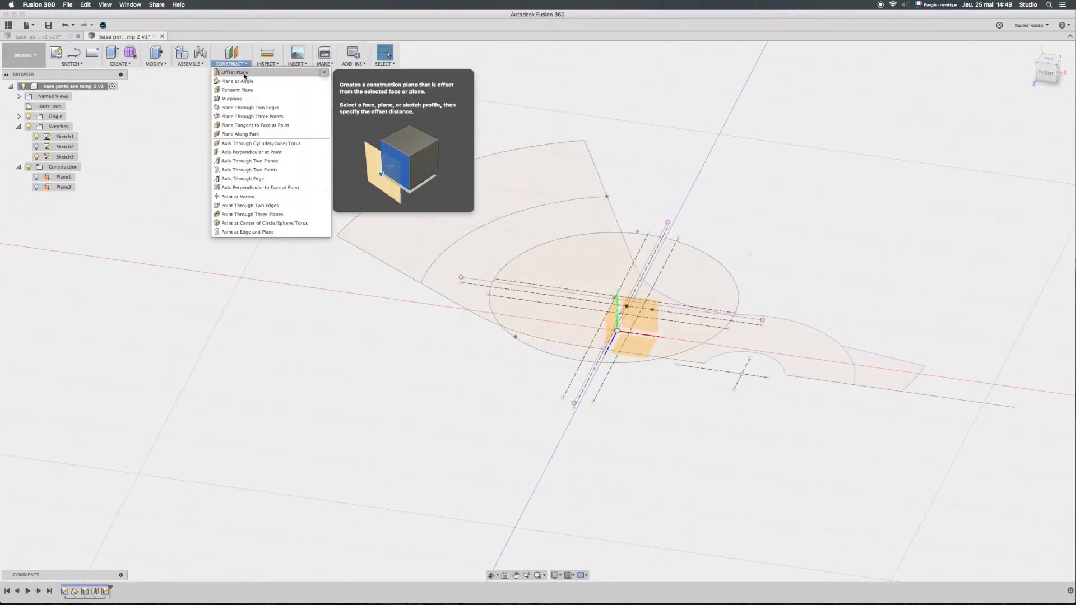
pyautogui.click(242, 79)
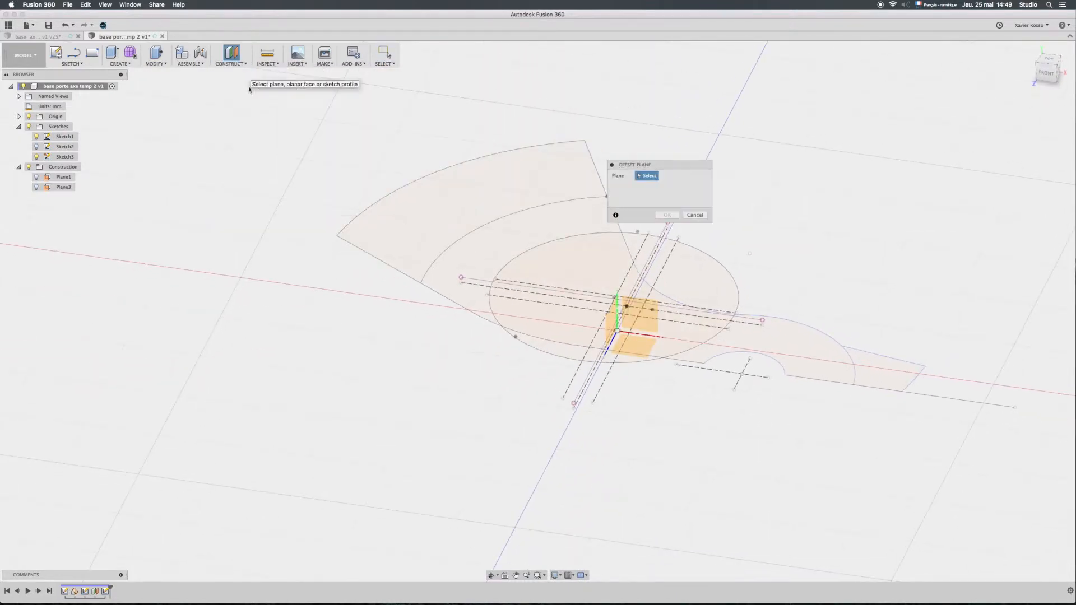
pyautogui.click(446, 285)
pyautogui.write('0')
pyautogui.press('Return')
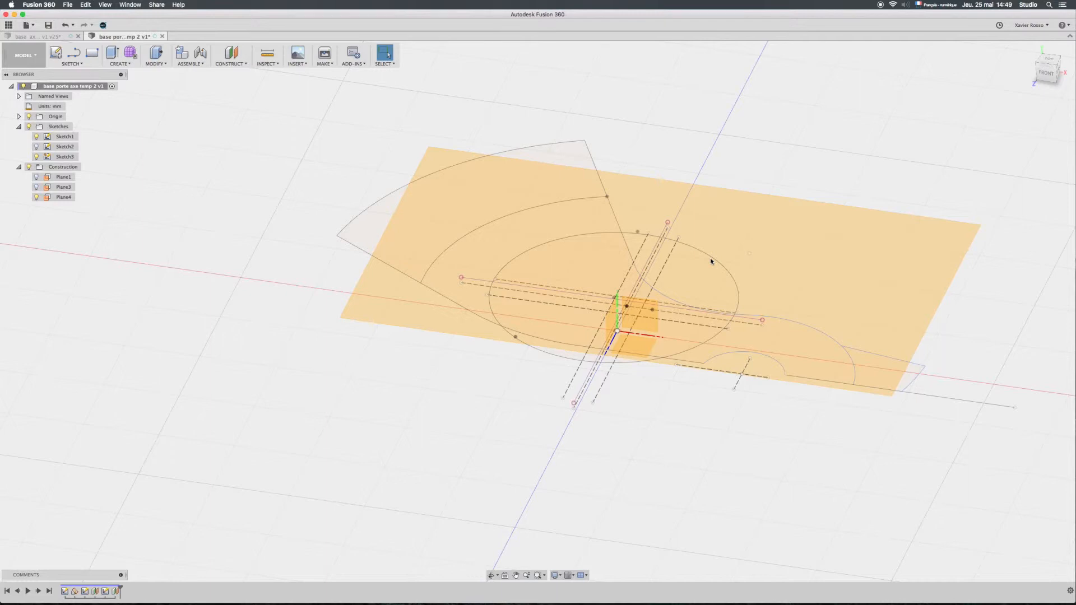
# Sketch a 19 mm center-diameter circle on the newest offset plane, concentric with the 16 mm circle.
pyautogui.click(81, 64)
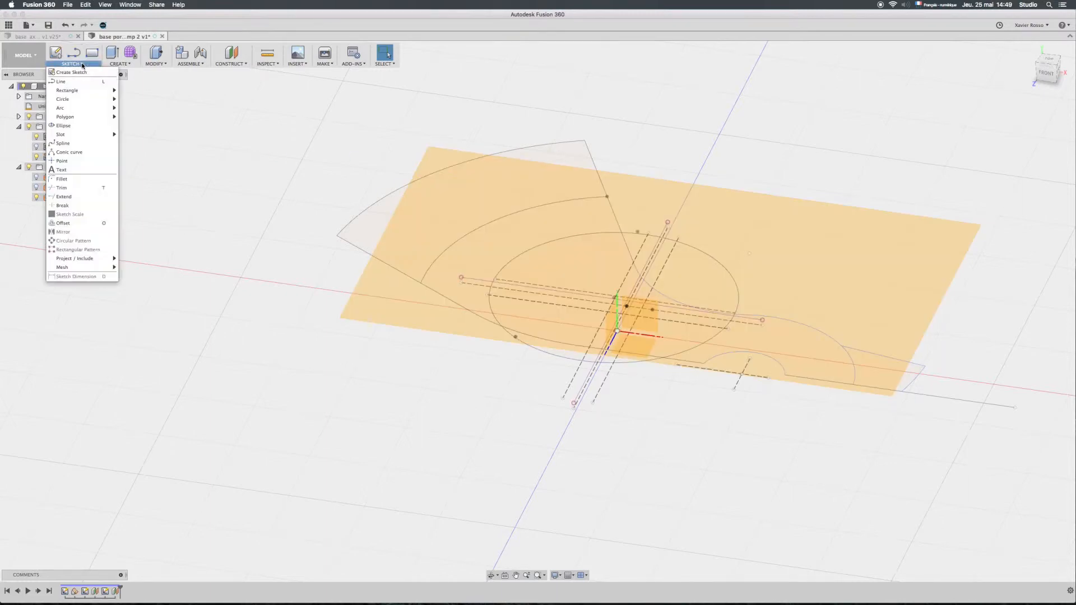
pyautogui.moveTo(73, 100)
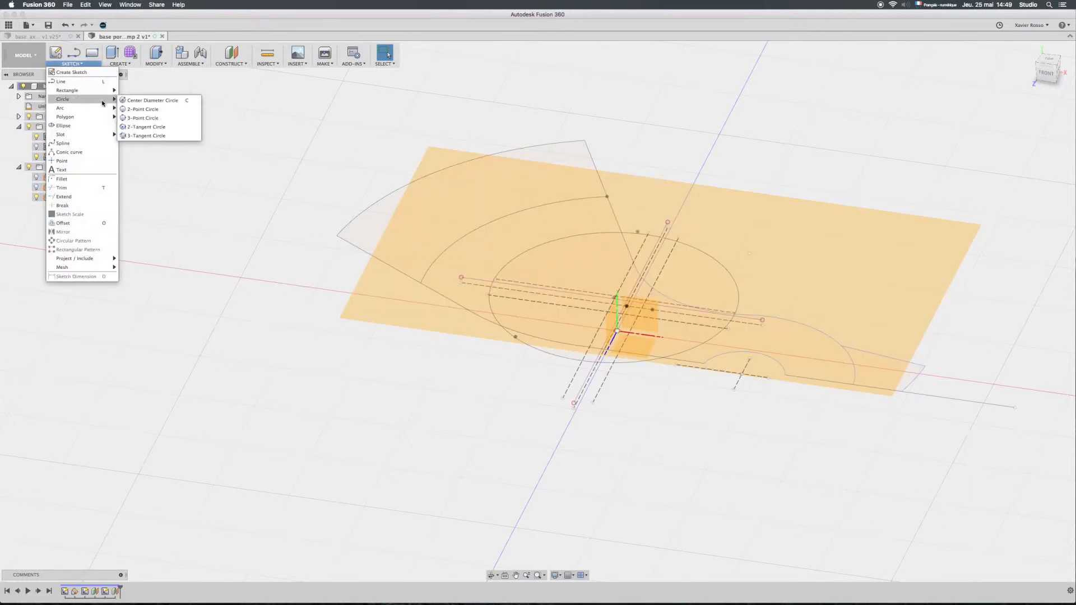
pyautogui.click(140, 100)
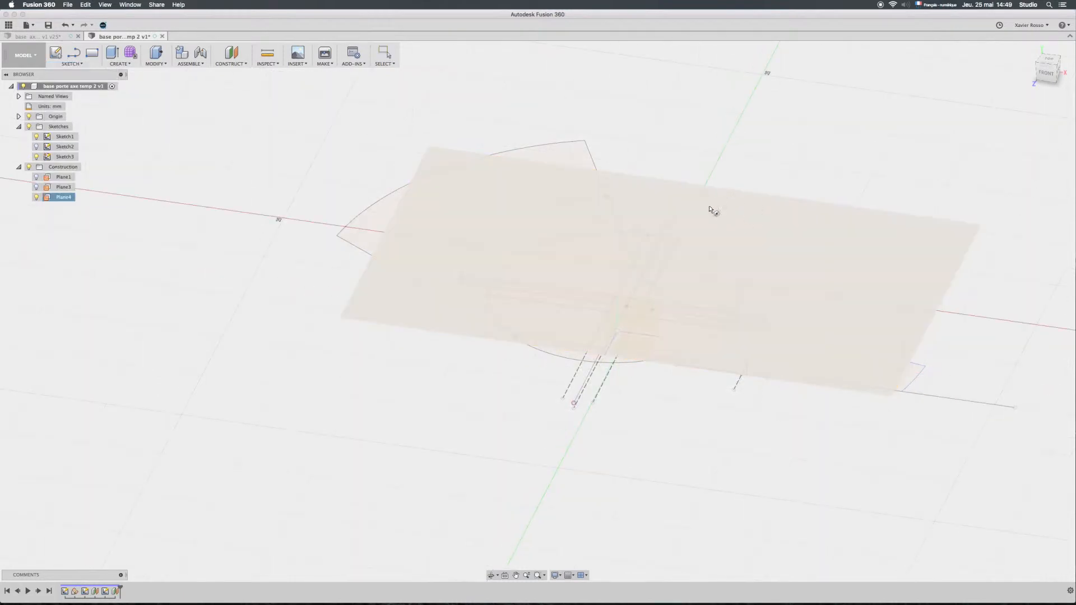
pyautogui.click(725, 209)
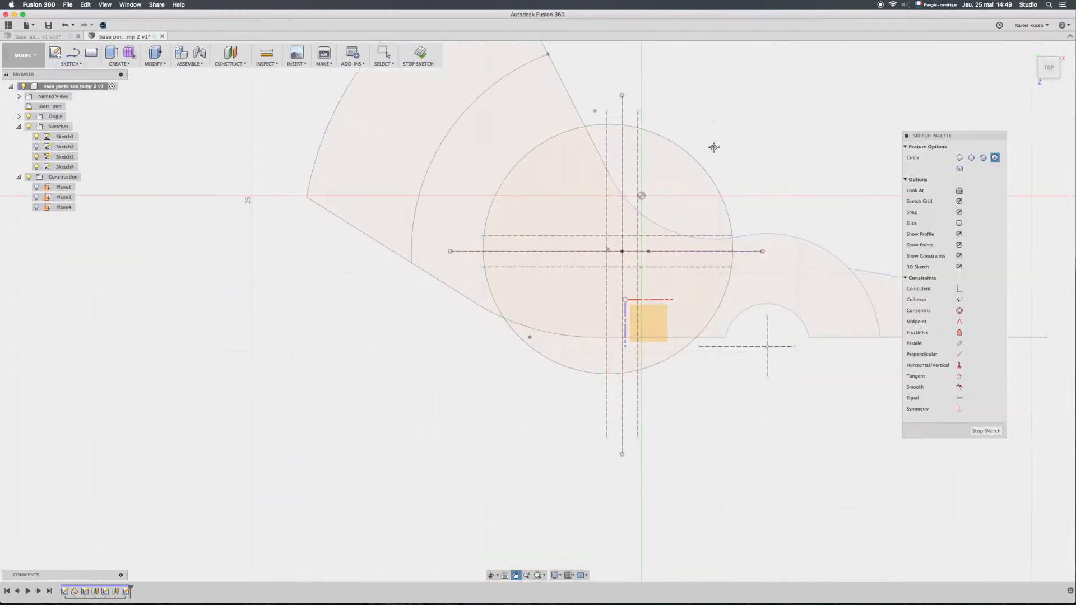
pyautogui.scroll(4, 617, 211)
pyautogui.scroll(-2, 607, 271)
pyautogui.scroll(-1, 606, 271)
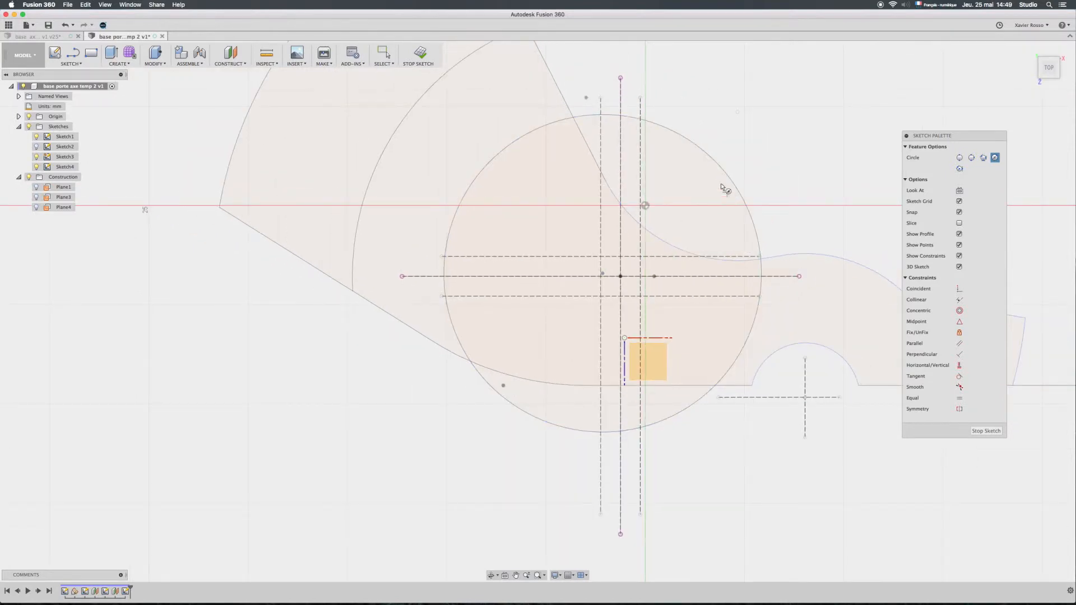
pyautogui.moveTo(676, 182); pyautogui.dragTo(649, 210, button='middle')
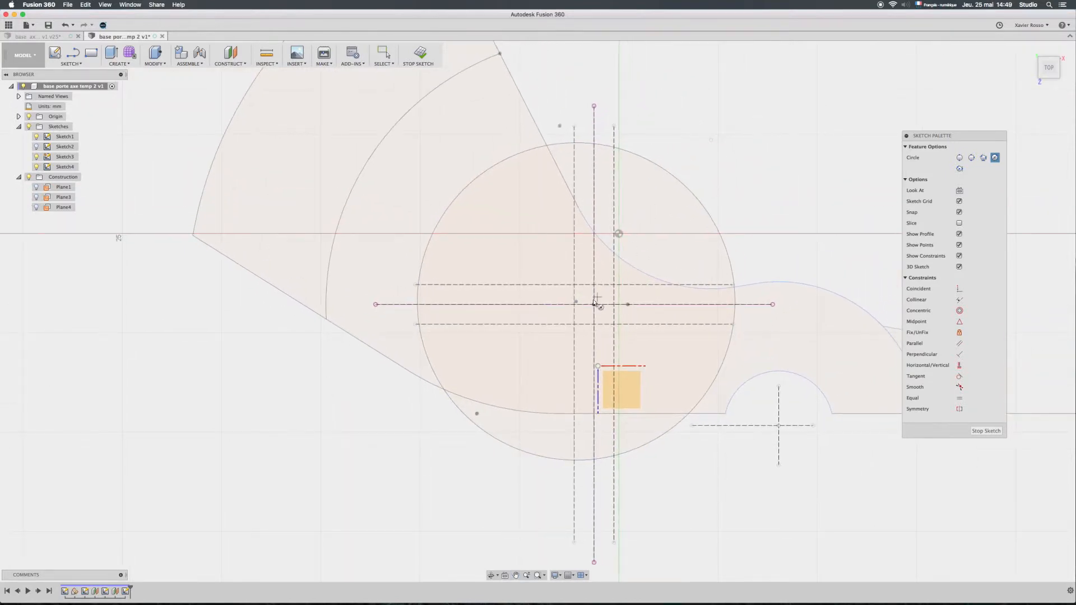
pyautogui.click(576, 303)
pyautogui.write('0.19')
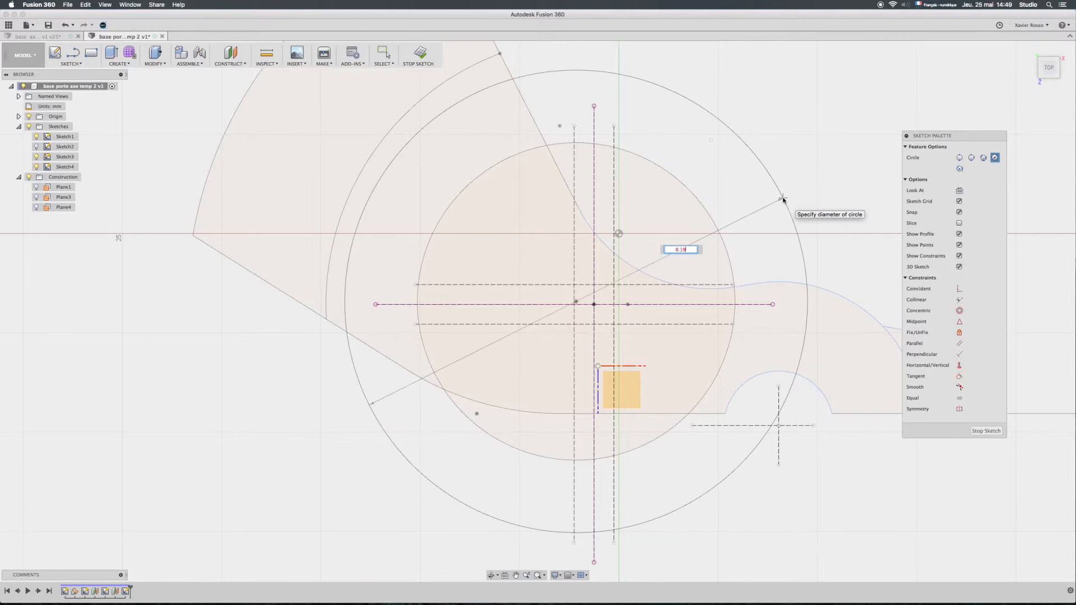
pyautogui.press('Return')
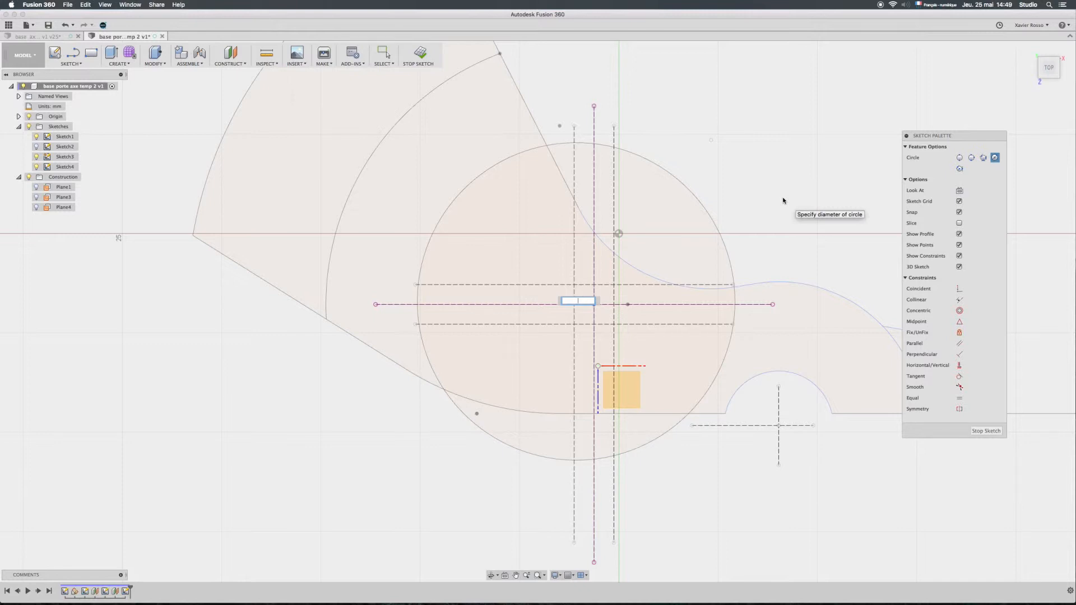
pyautogui.press('Tab')
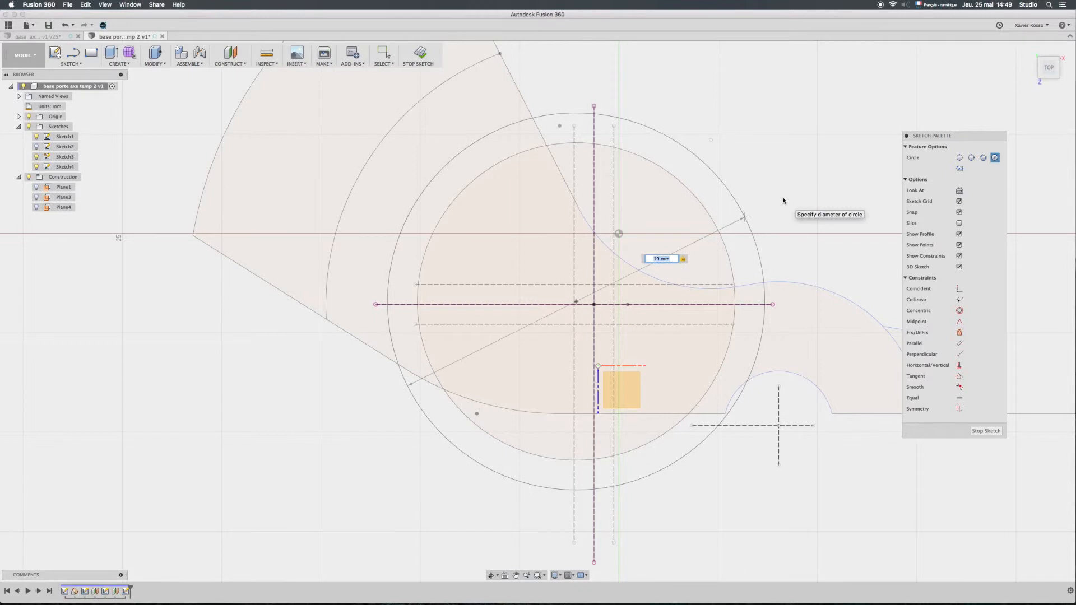
pyautogui.press('Return')
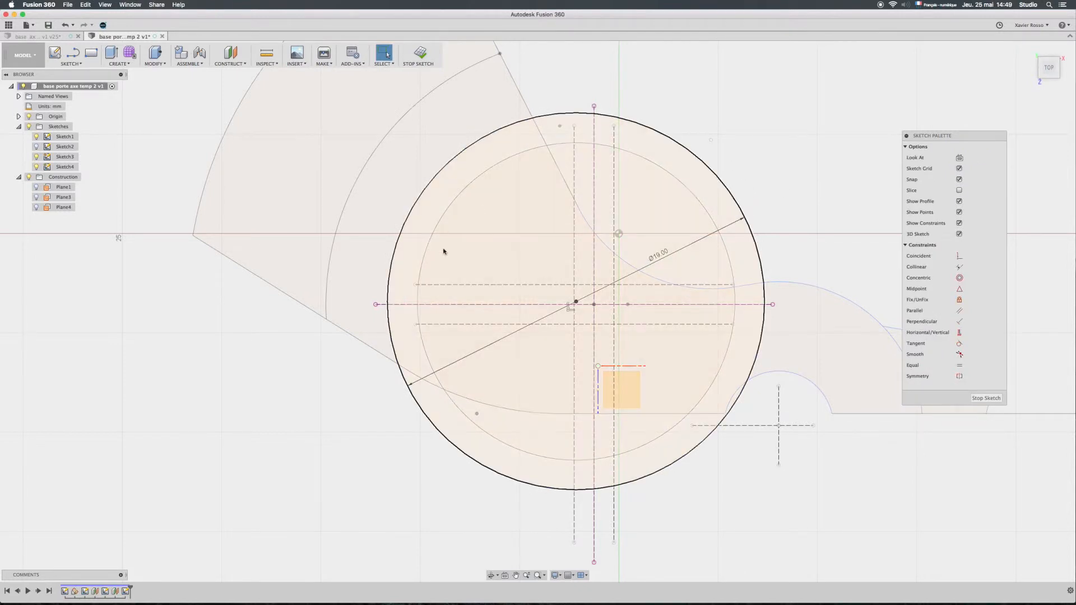
pyautogui.moveTo(489, 309); pyautogui.dragTo(510, 298, button='middle')
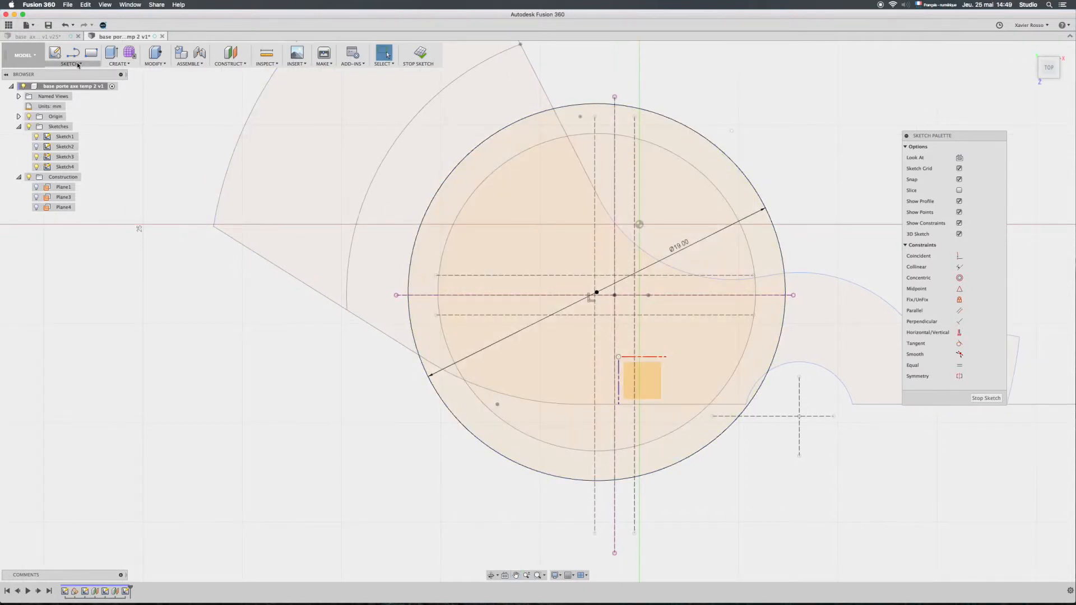
# Sketch a 14.5 mm center-diameter circle overlapping the 19 mm circle, centred to the left of its centre.
pyautogui.click(77, 63)
pyautogui.moveTo(81, 99)
pyautogui.click(150, 101)
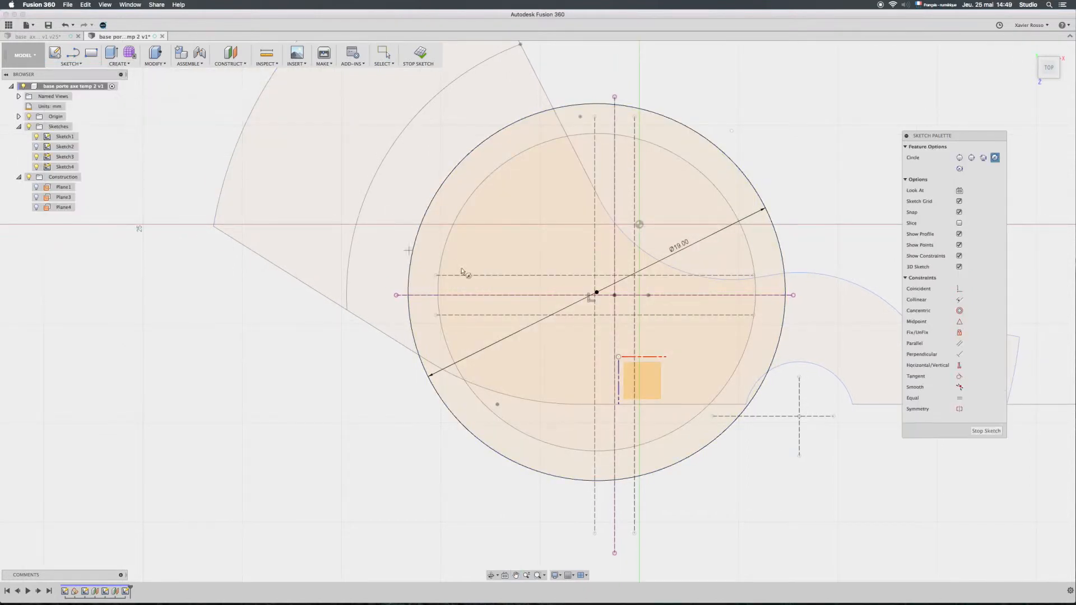
pyautogui.click(474, 288)
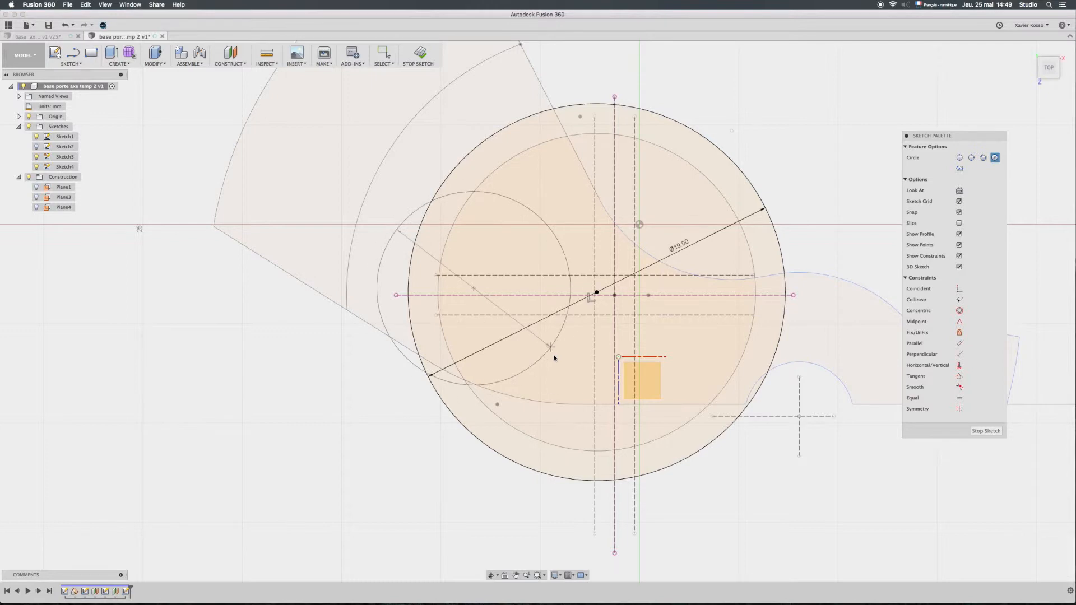
pyautogui.write('1')
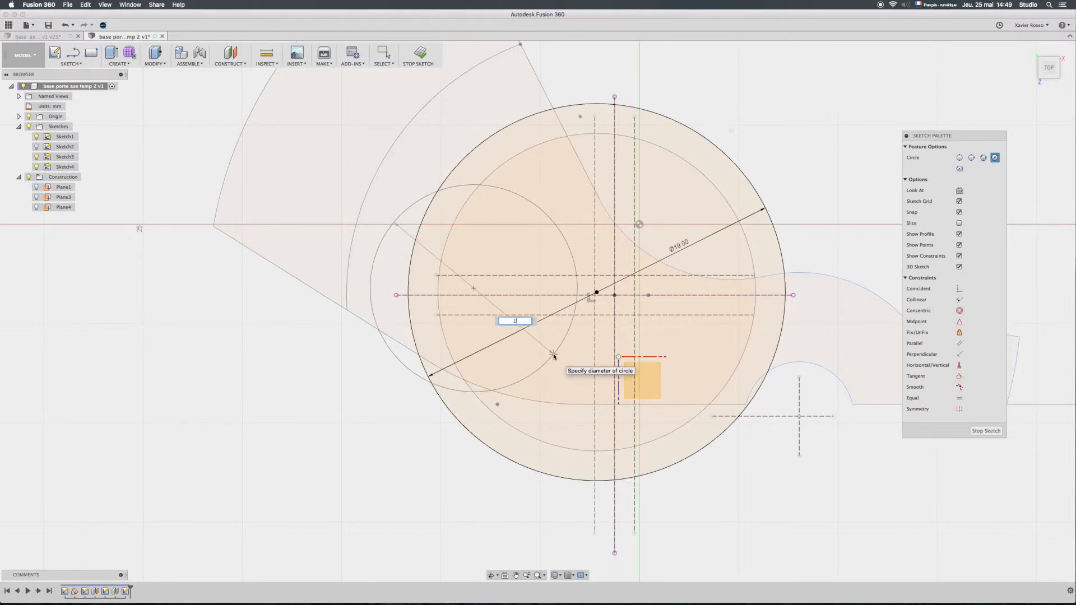
pyautogui.write('4.5')
pyautogui.press('Return')
pyautogui.press('Escape')
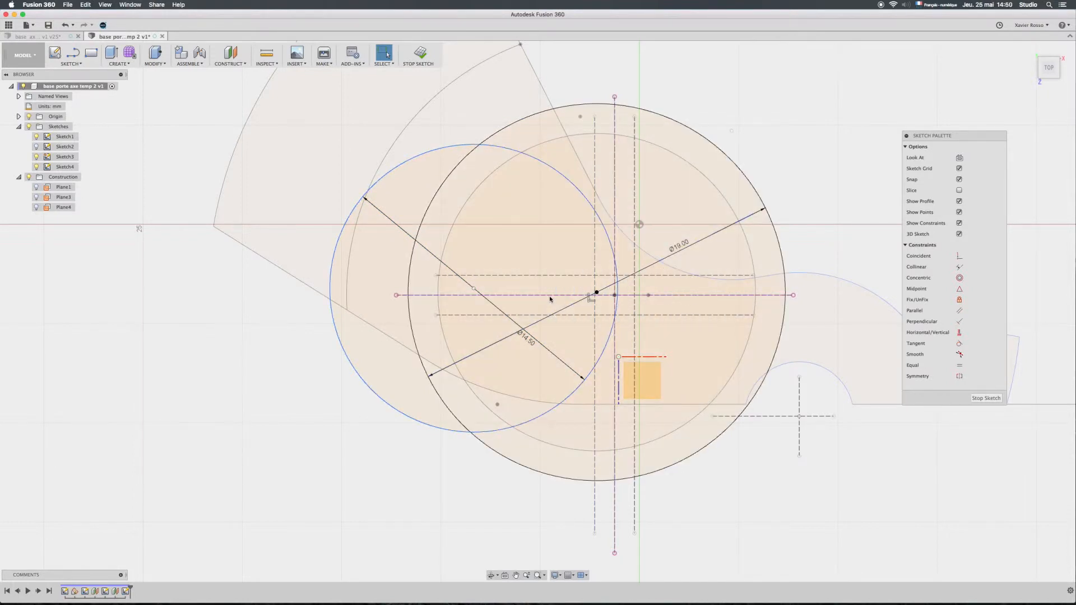
# Dimension the horizontal distance from the 14.5 mm circle's centre to the middle vertical construction line as 6.2 mm.
pyautogui.press('d')
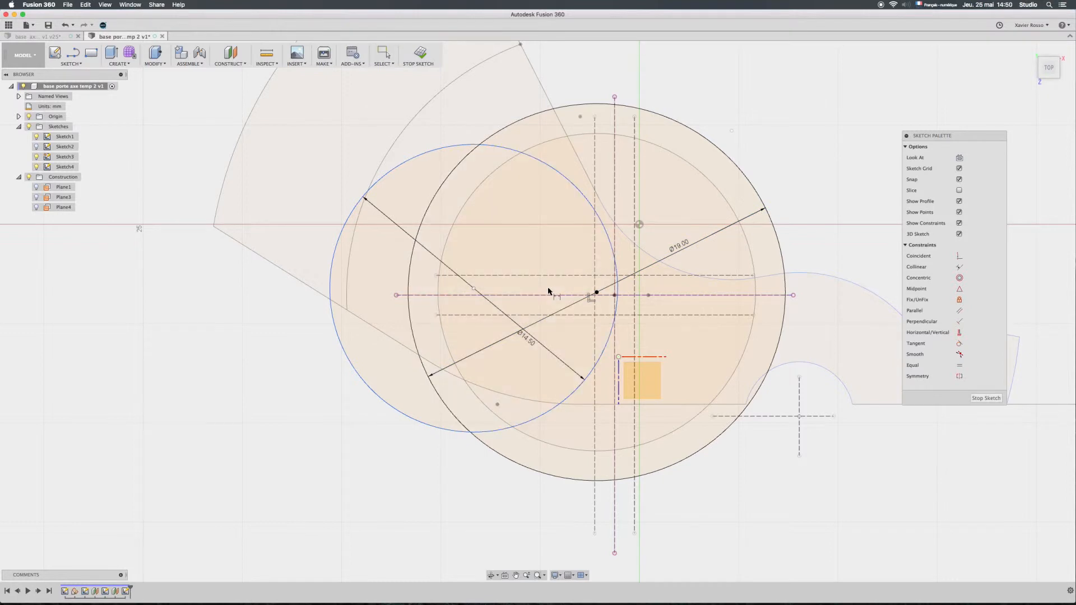
pyautogui.click(474, 288)
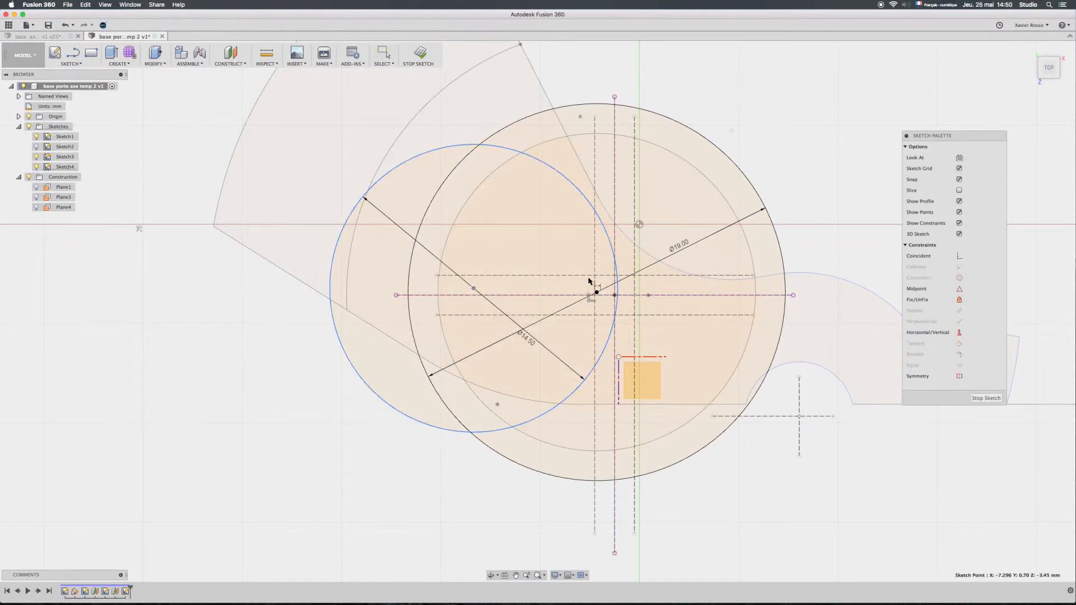
pyautogui.click(614, 221)
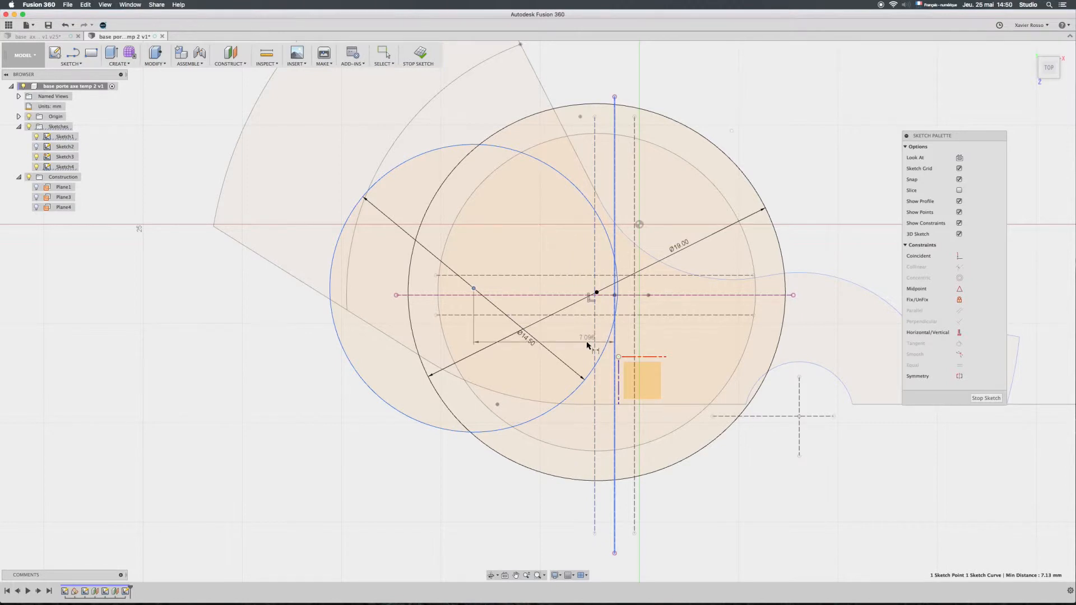
pyautogui.click(540, 371)
pyautogui.write('6')
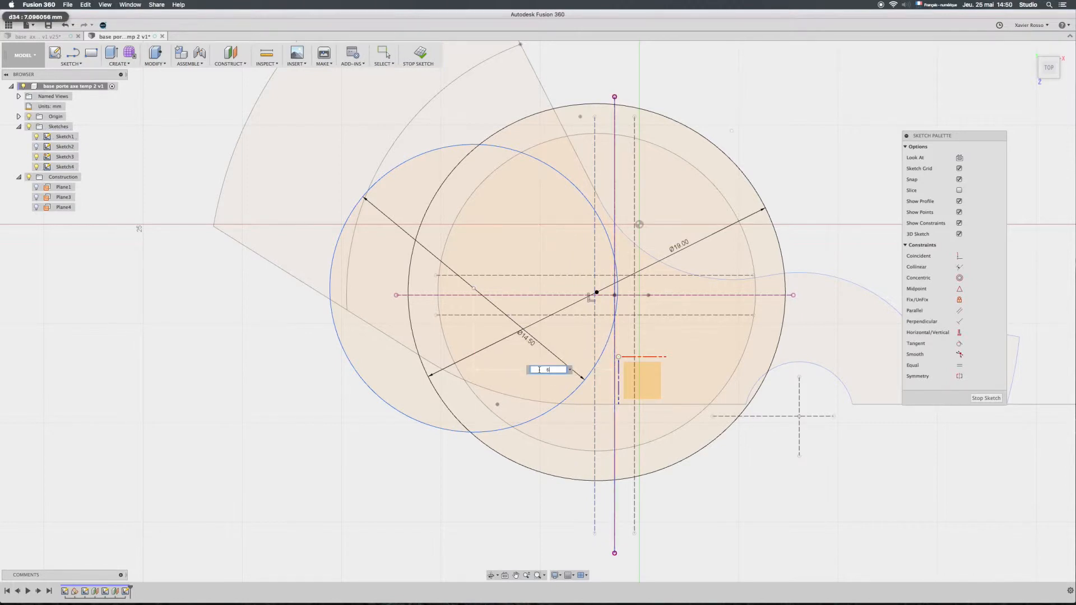
pyautogui.write('.2')
pyautogui.press('Return')
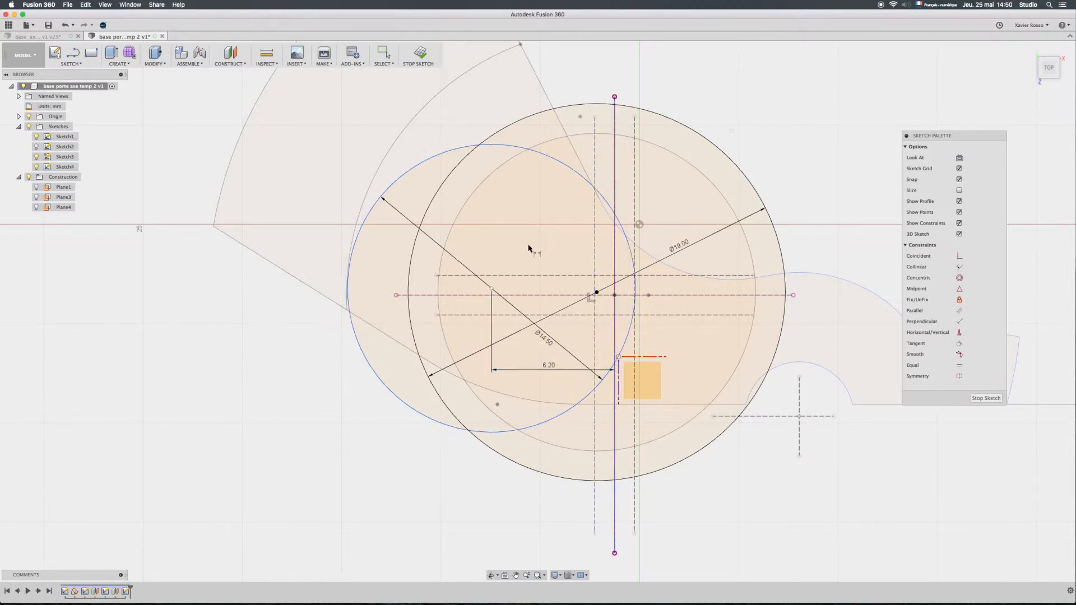
# Dimension the vertical distance from the 14.5 mm circle's centre to the upper horizontal construction line as 0.62 mm, and finish the sketch.
pyautogui.click(492, 289)
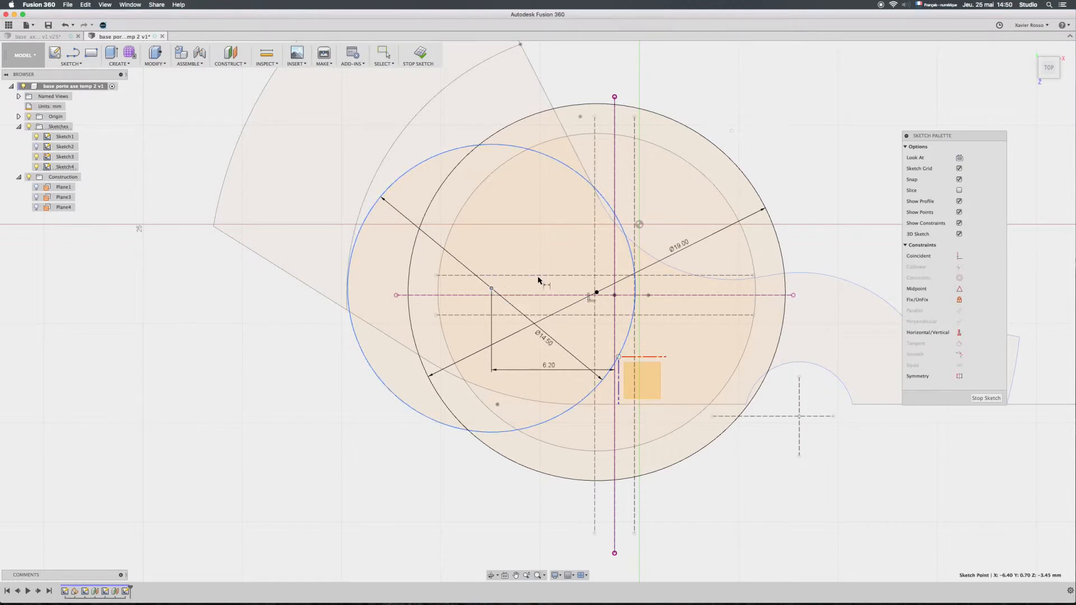
pyautogui.click(505, 275)
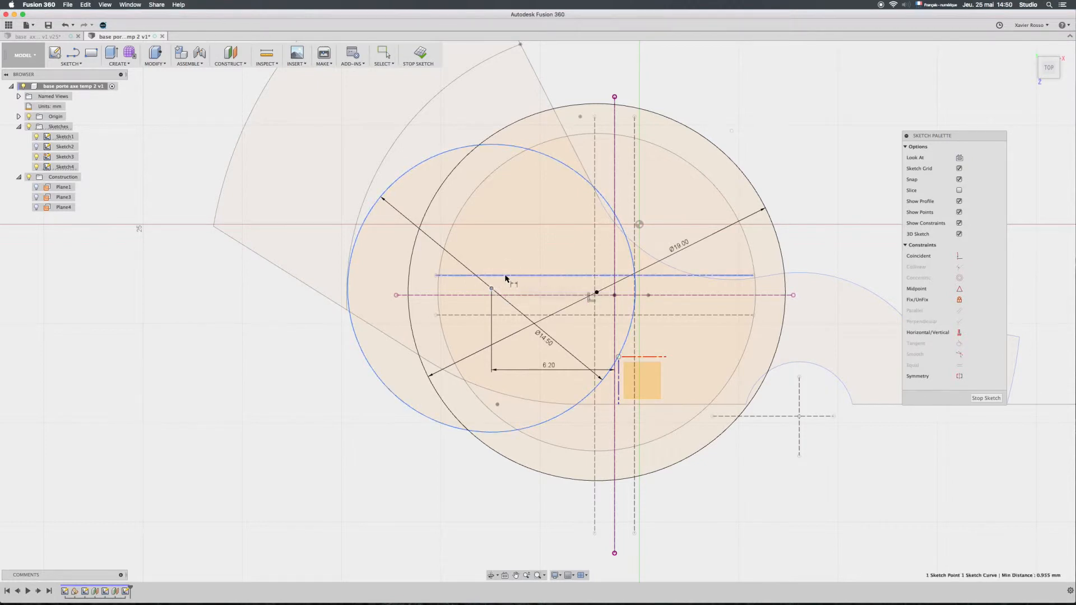
pyautogui.click(535, 290)
pyautogui.write('0.62')
pyautogui.press('Return')
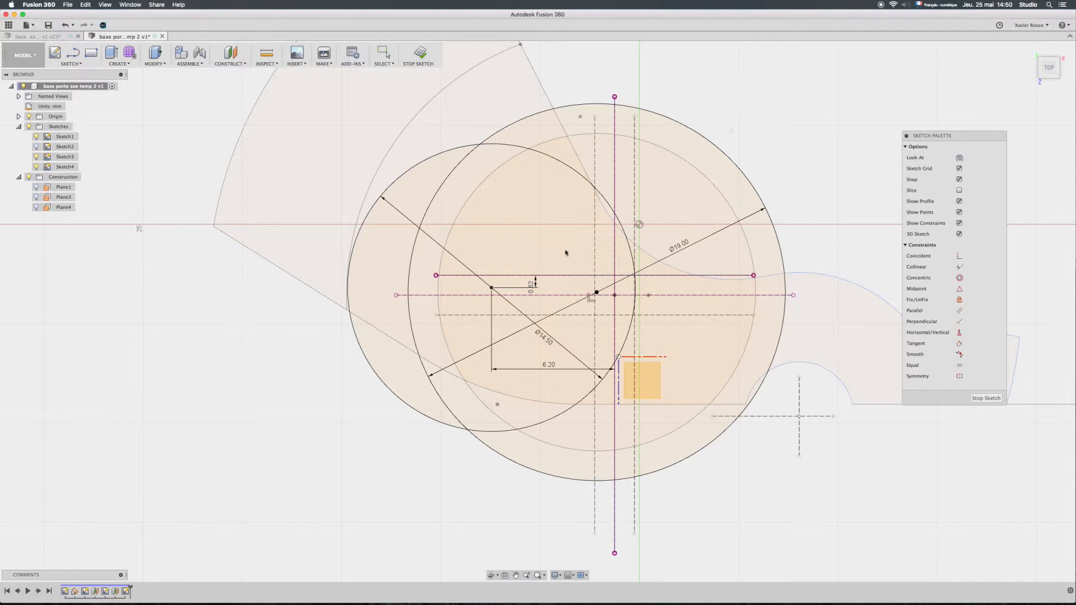
pyautogui.scroll(-3, 558, 275)
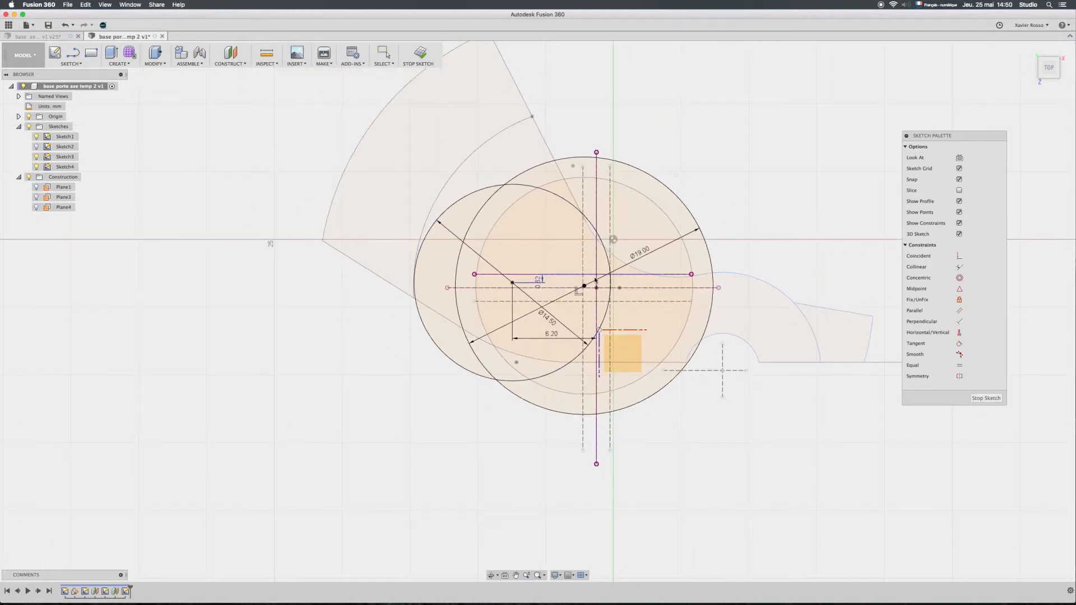
pyautogui.scroll(3, 729, 314)
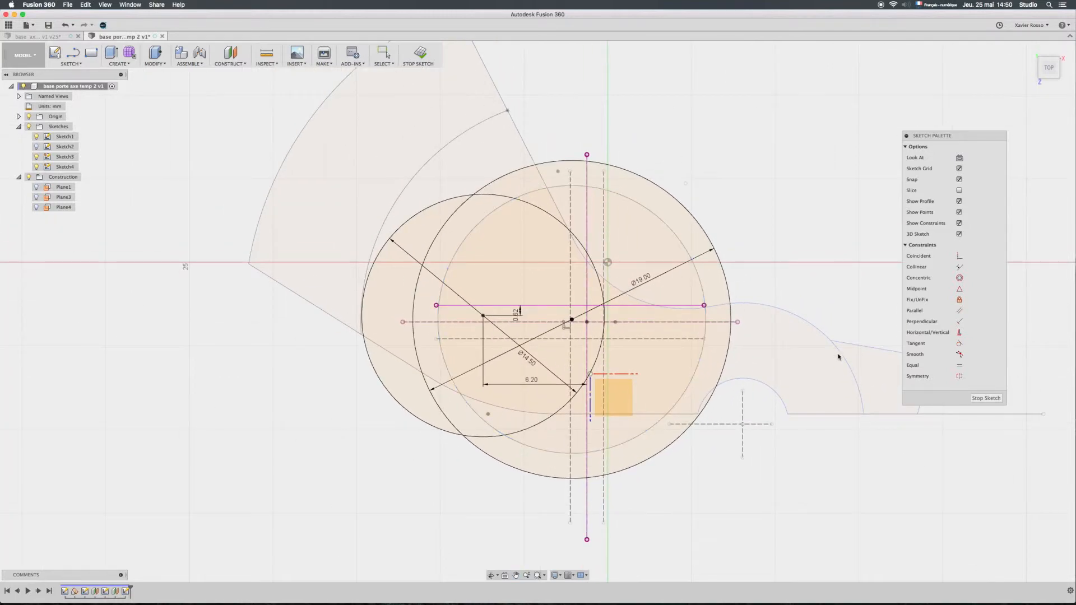
pyautogui.click(985, 398)
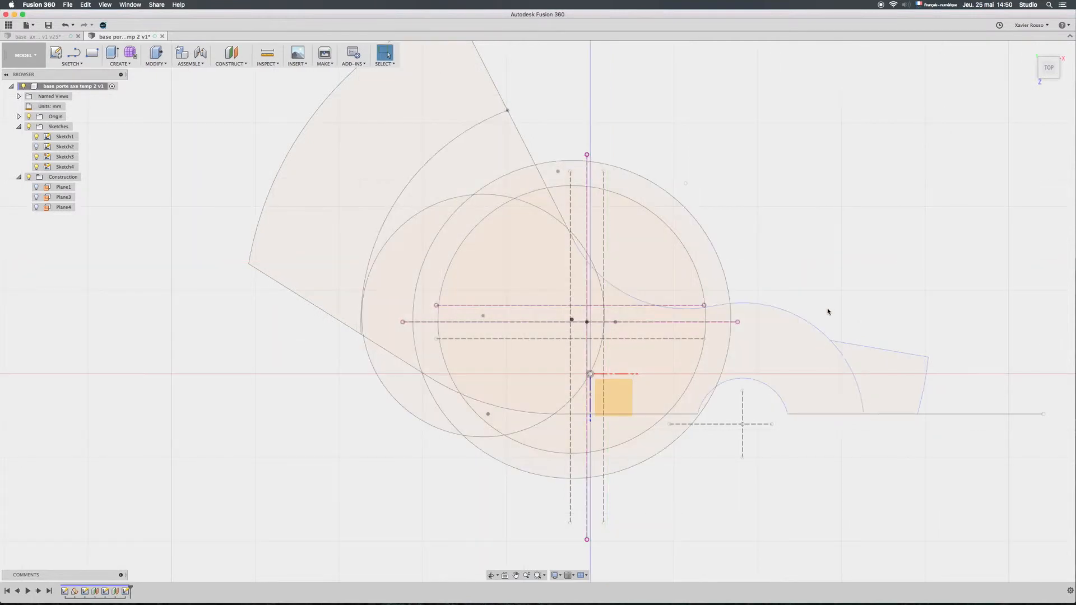
# Hide the circle sketches Sketch3 and Sketch4, and create a construction plane offset 1.76 mm from the main body profile of Sketch1.
pyautogui.click(37, 158)
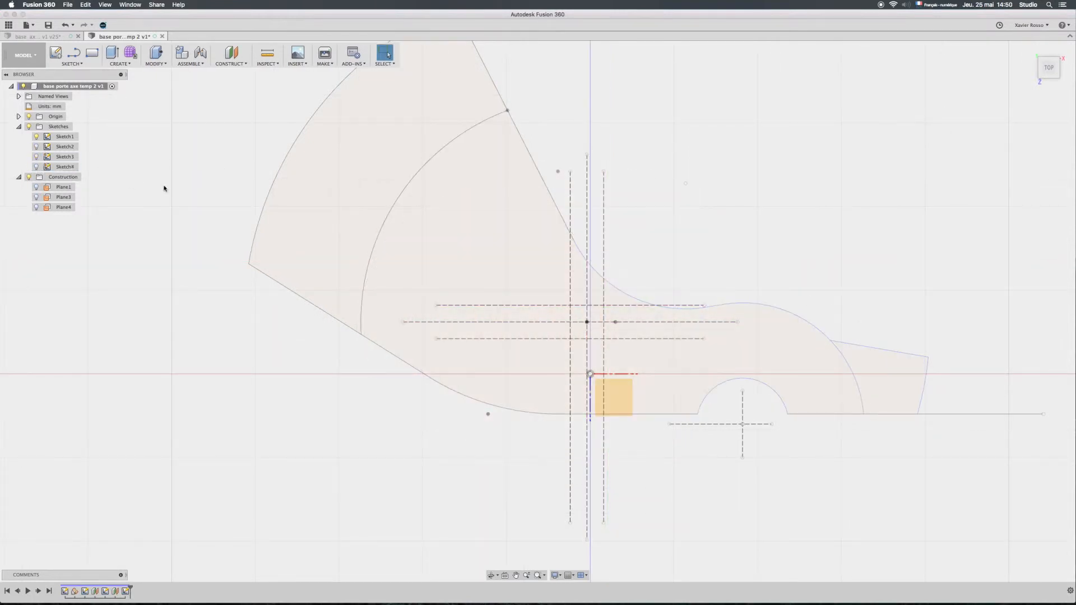
pyautogui.keyDown('shift'); pyautogui.moveTo(197, 238); pyautogui.dragTo(193, 209, button='middle'); pyautogui.keyUp('shift')
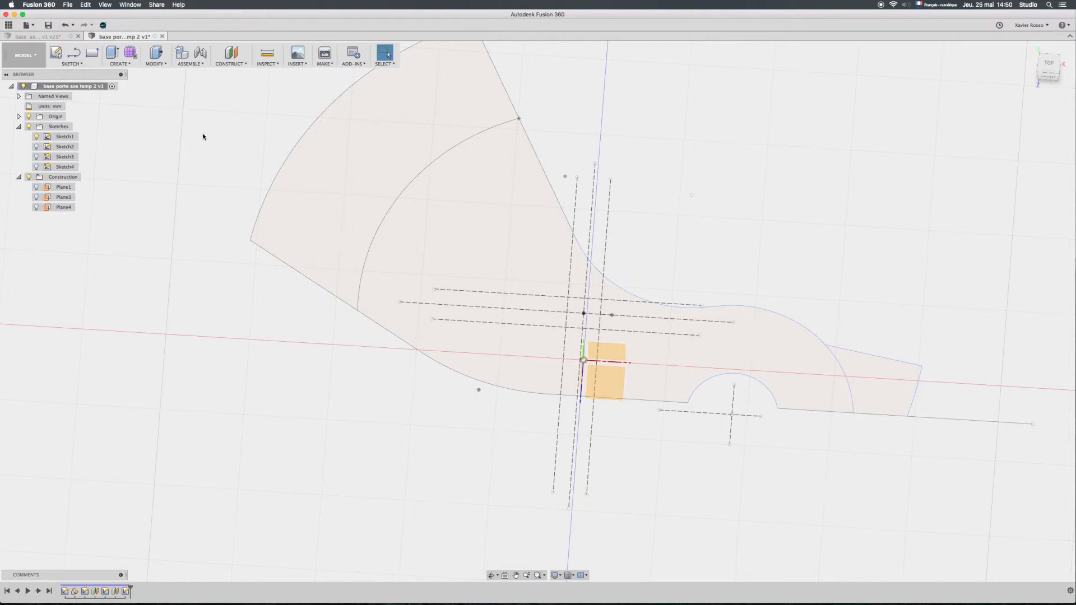
pyautogui.click(231, 61)
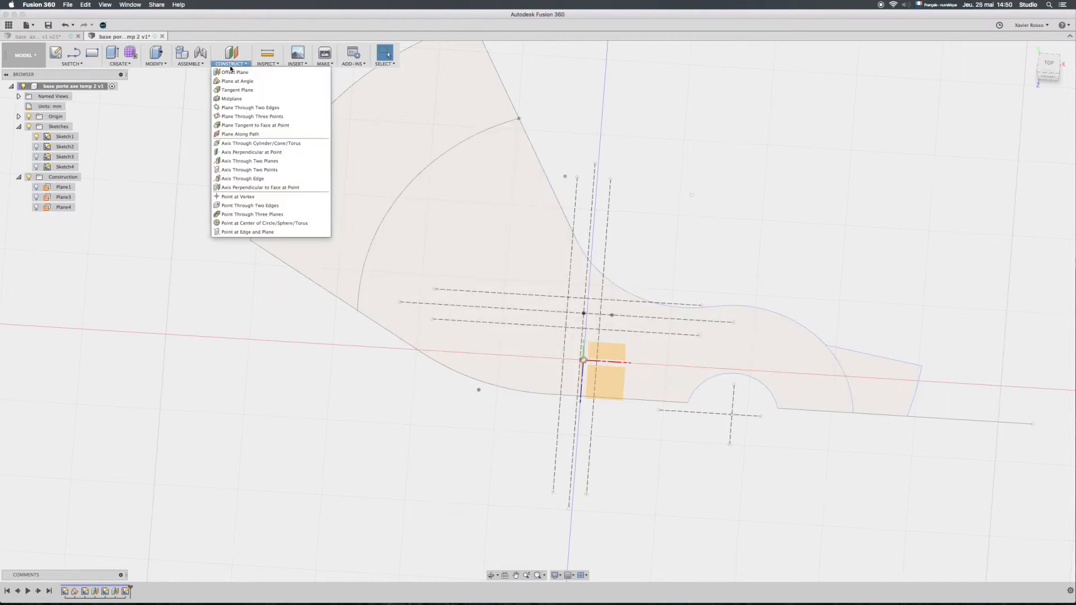
pyautogui.click(231, 73)
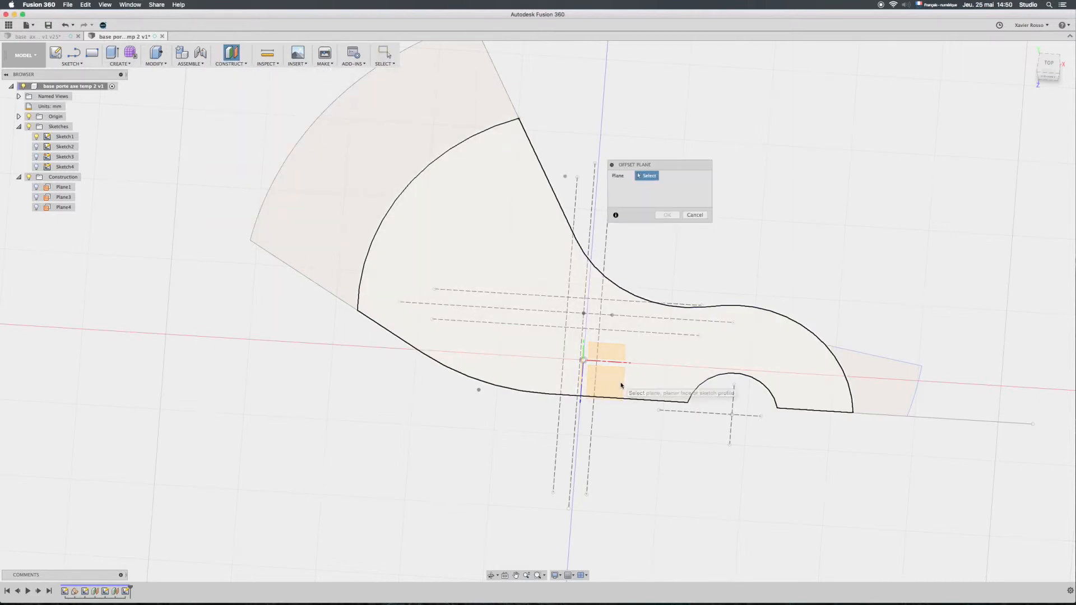
pyautogui.click(611, 387)
pyautogui.click(644, 187)
pyautogui.write('1.76')
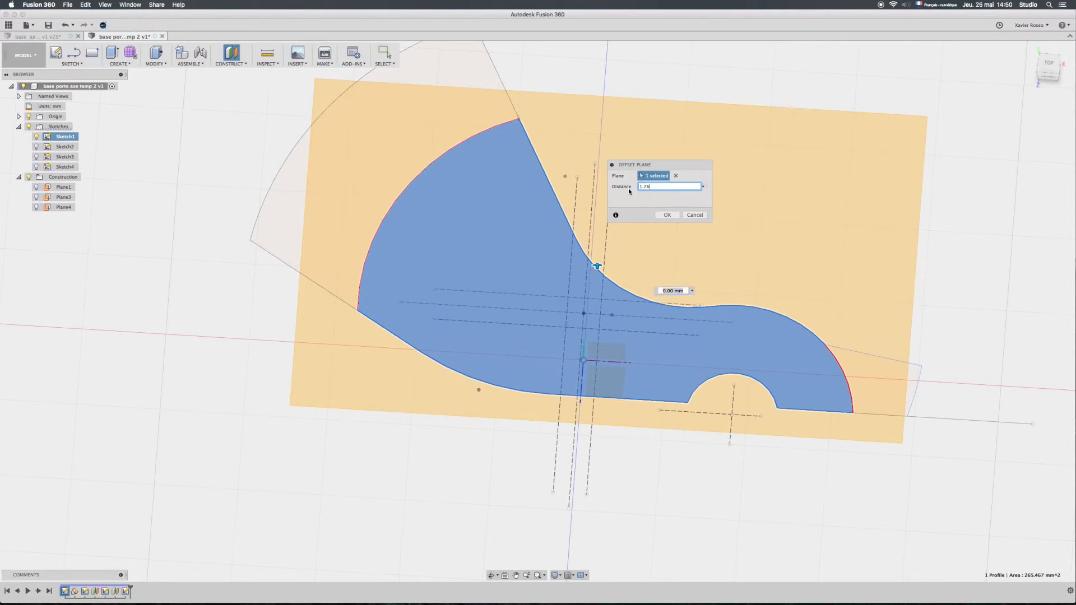
pyautogui.press('Return')
pyautogui.keyDown('shift'); pyautogui.moveTo(704, 444); pyautogui.dragTo(625, 404, button='middle'); pyautogui.keyUp('shift')
pyautogui.click(475, 306)
pyautogui.click(279, 148)
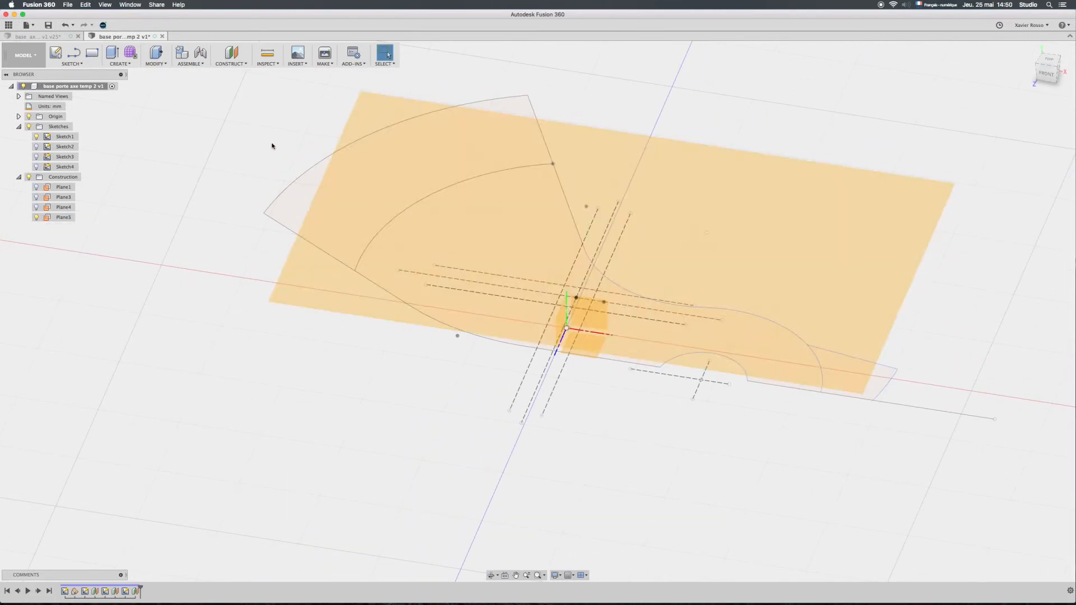
# Start a new sketch on the 1.76 mm offset plane with the Line tool.
pyautogui.click(79, 67)
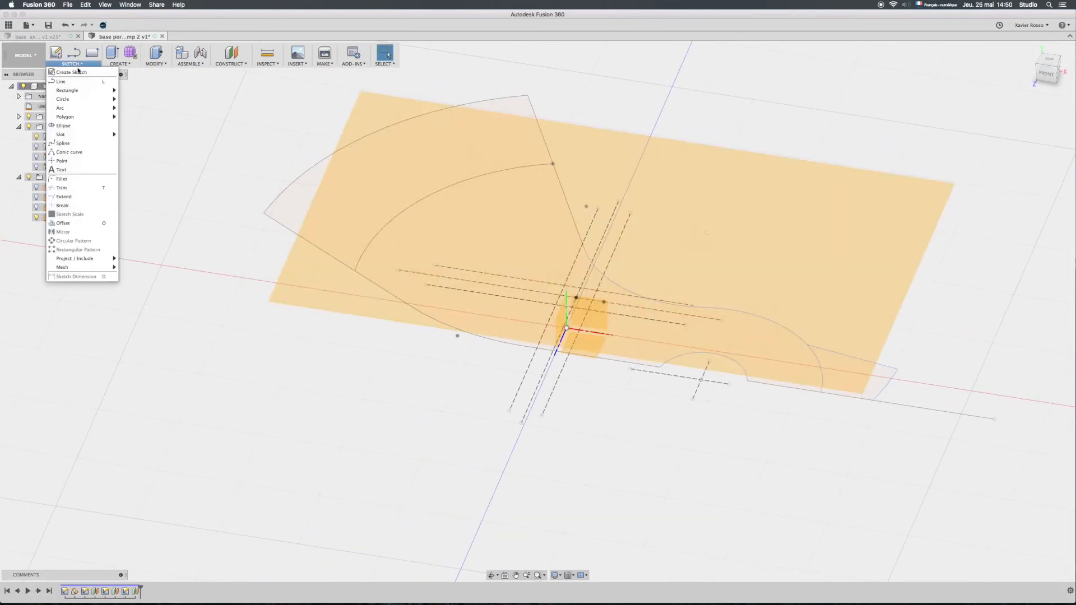
pyautogui.click(75, 84)
pyautogui.click(783, 235)
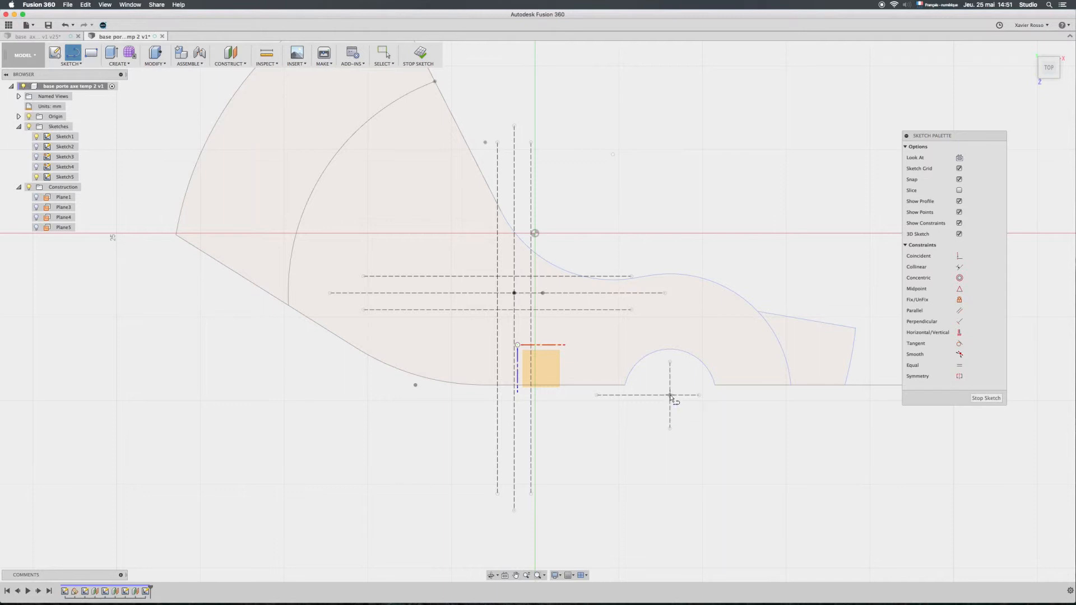
# Draw a vertical line about 13 mm long upward from the centre of the small construction cross below the semicircular notch.
pyautogui.click(671, 396)
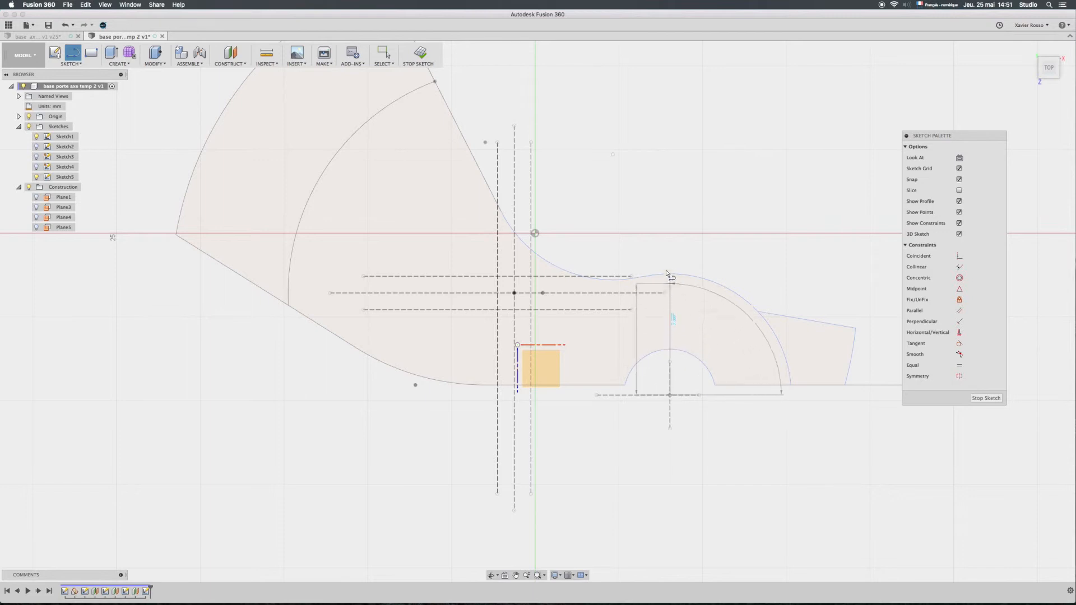
pyautogui.click(670, 178)
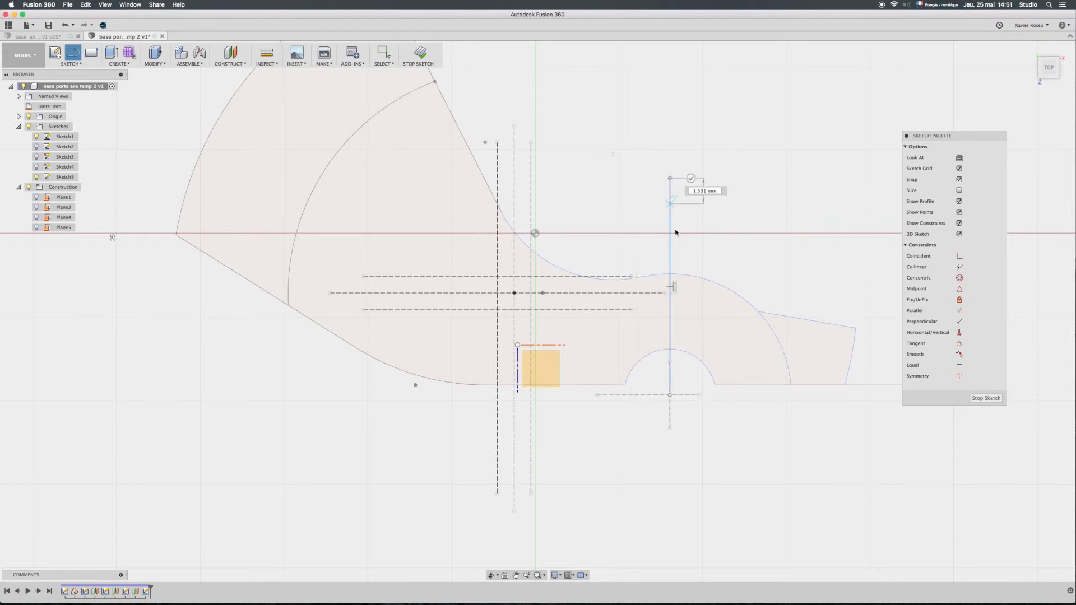
pyautogui.moveTo(689, 213); pyautogui.dragTo(689, 182, button='right')
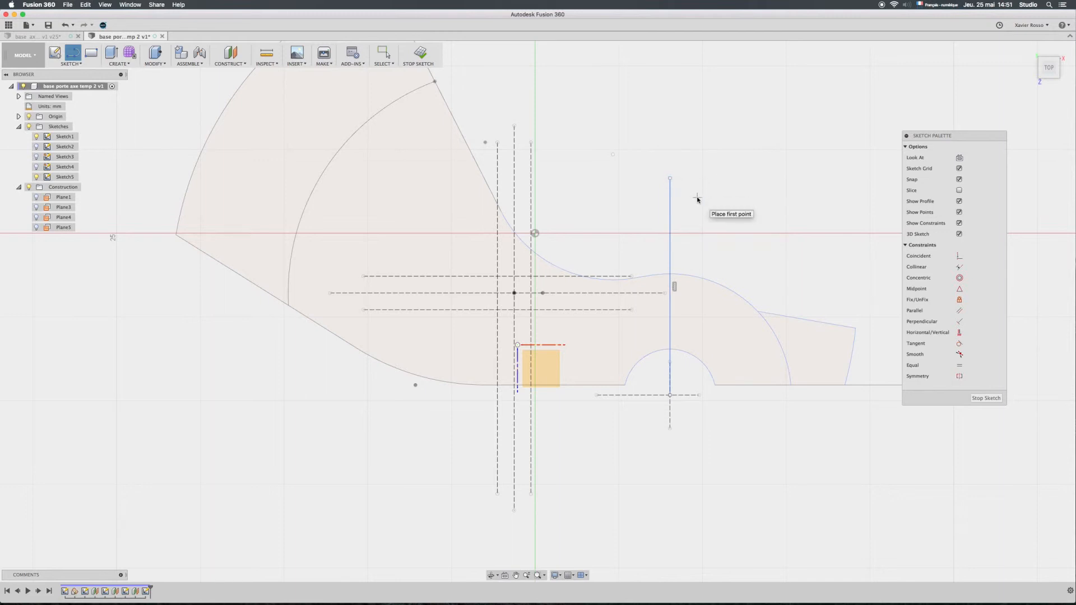
pyautogui.press('Escape')
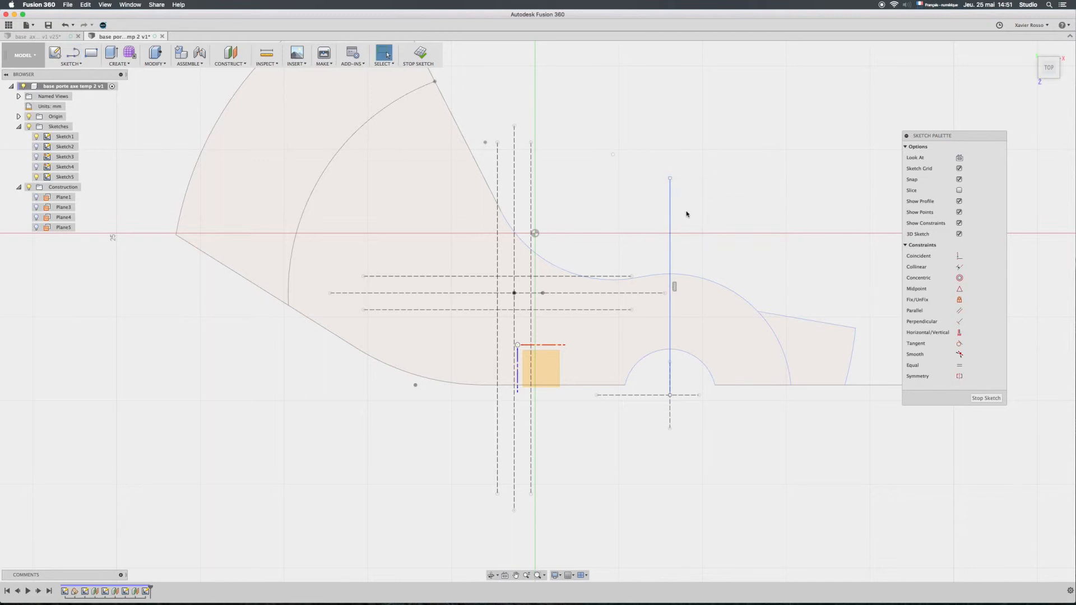
# Dimension the horizontal distance between the new vertical line and the middle vertical construction line as 9.30 mm.
pyautogui.moveTo(670, 224); pyautogui.dragTo(488, 226)
pyautogui.click(513, 221)
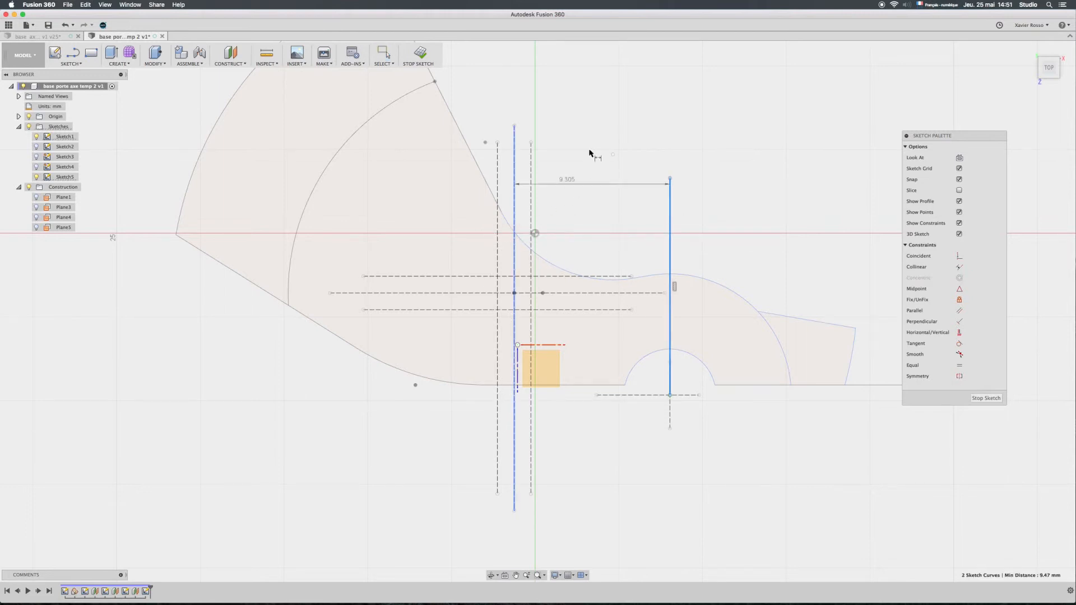
pyautogui.click(610, 98)
pyautogui.write('3')
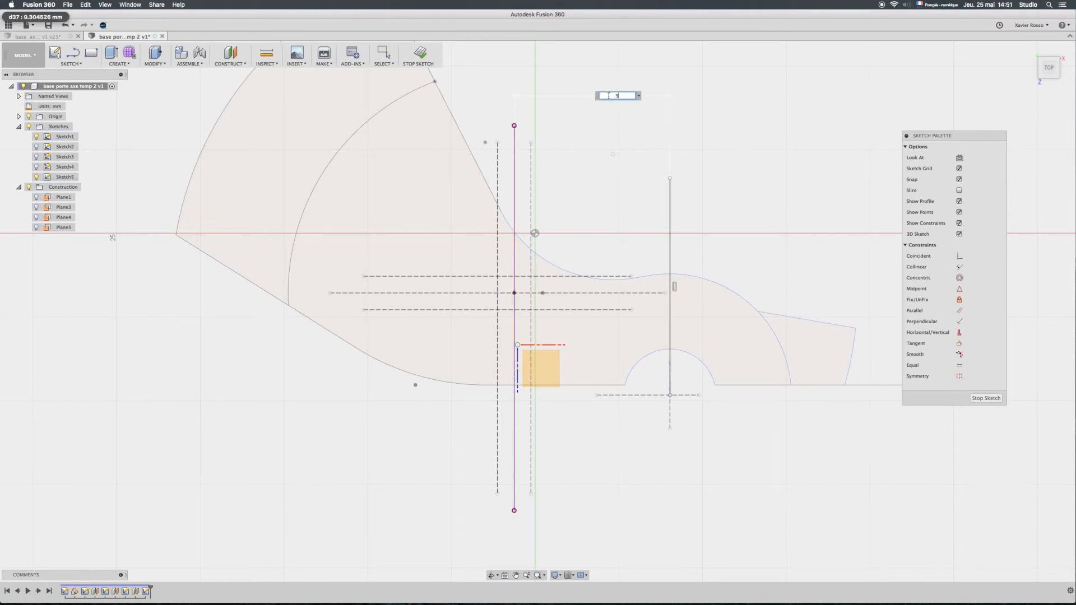
pyautogui.press('Return')
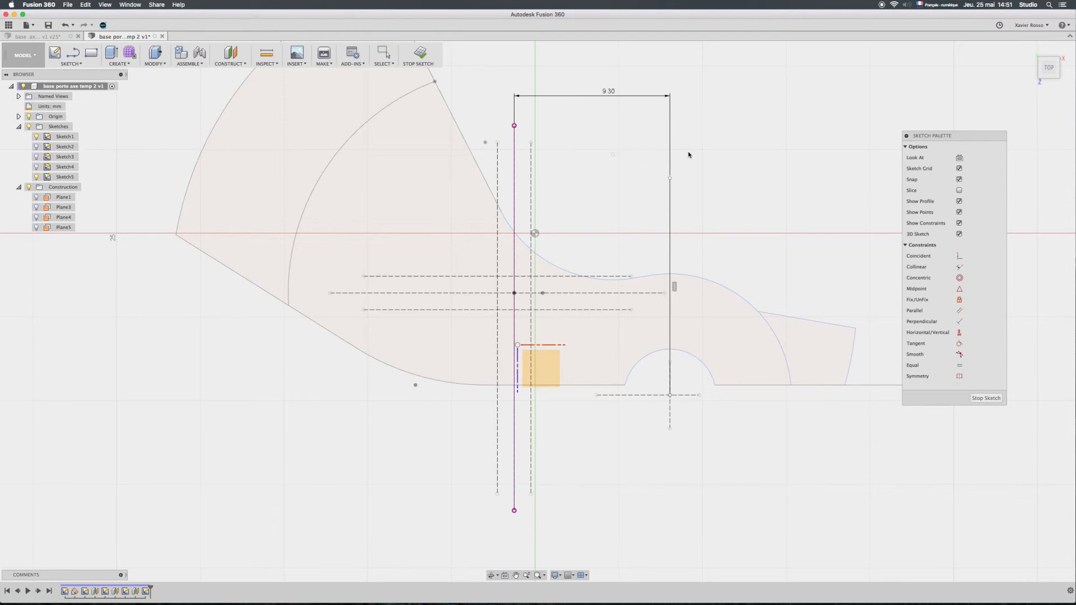
# Remove the new vertical line and its horizontal dimension from the sketch.
pyautogui.click(670, 200)
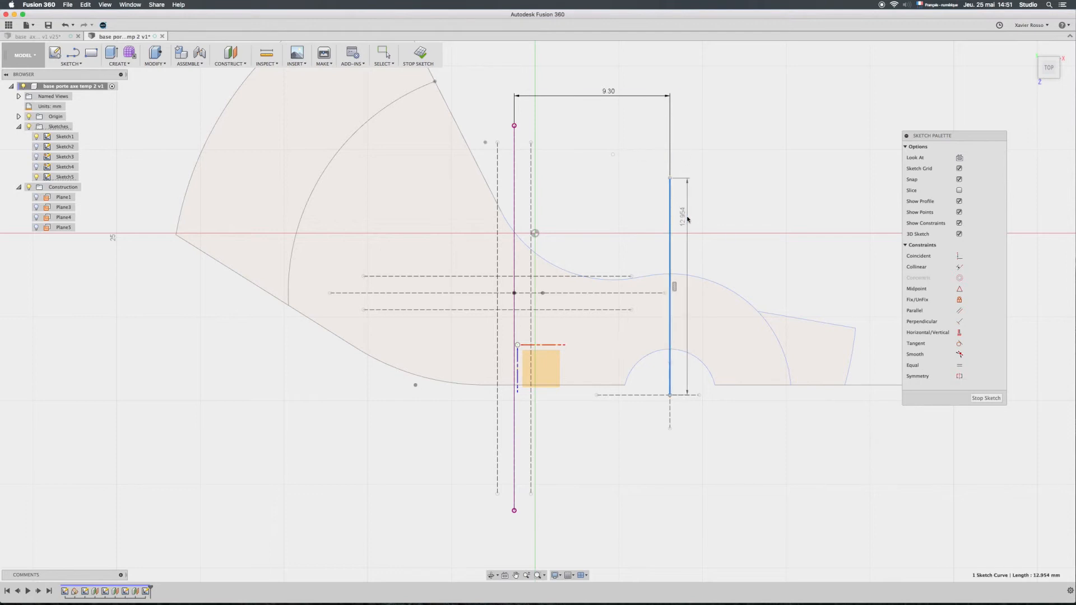
pyautogui.rightClick(667, 218)
pyautogui.click(671, 222)
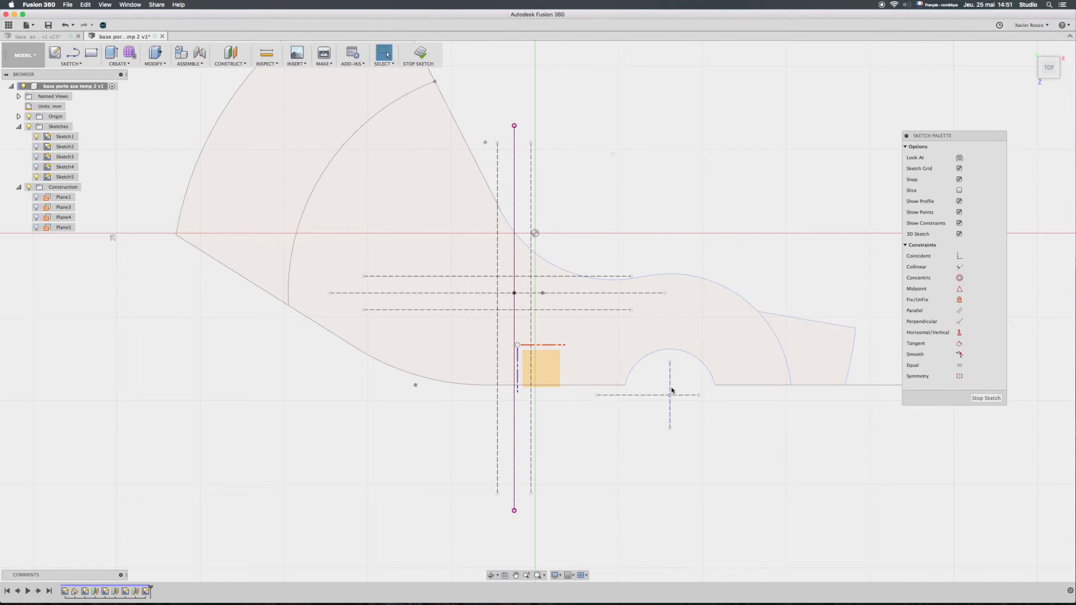
# Project the vertical construction line of the small cross below the semicircular notch into the current sketch.
pyautogui.click(78, 63)
pyautogui.moveTo(97, 259)
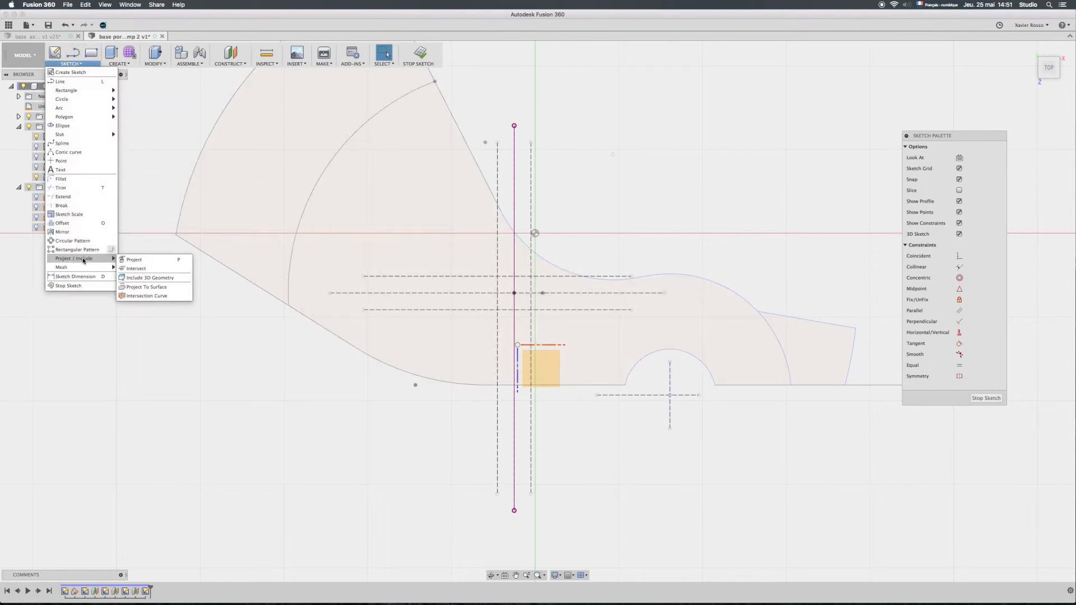
pyautogui.click(167, 260)
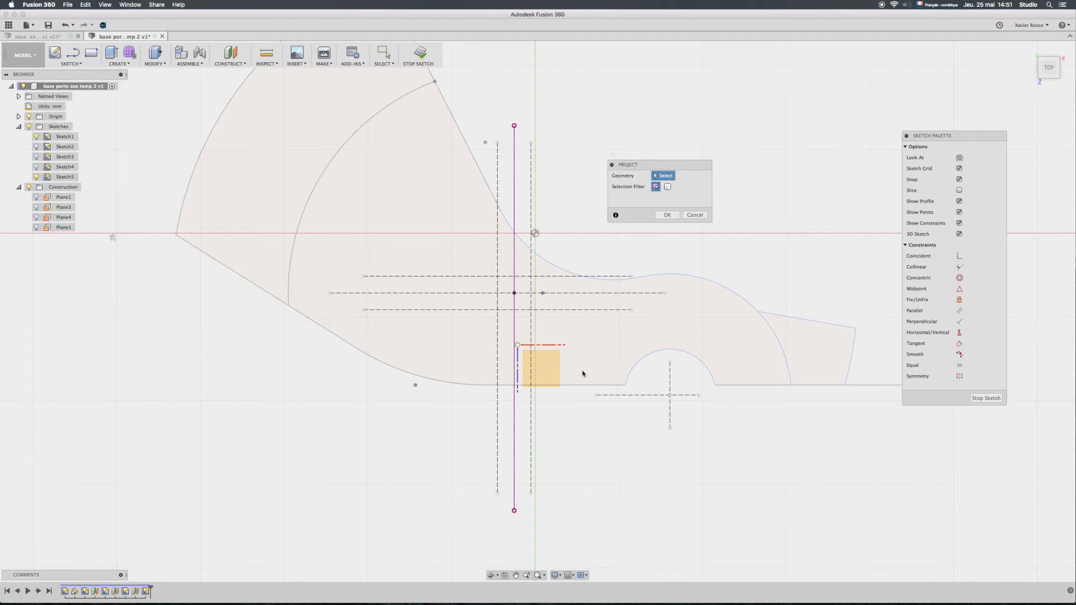
pyautogui.click(670, 379)
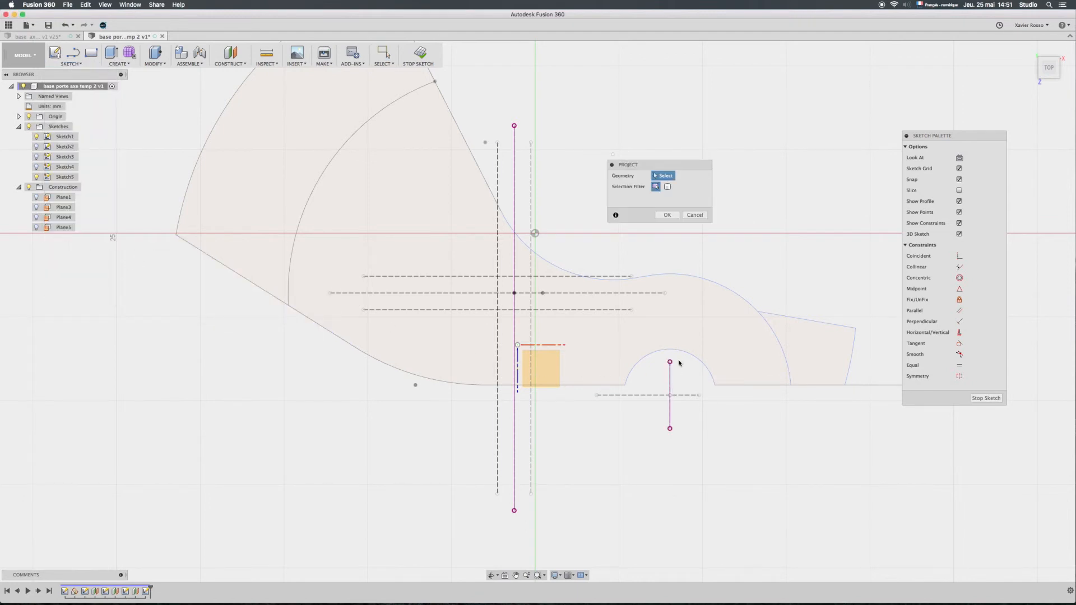
pyautogui.click(666, 215)
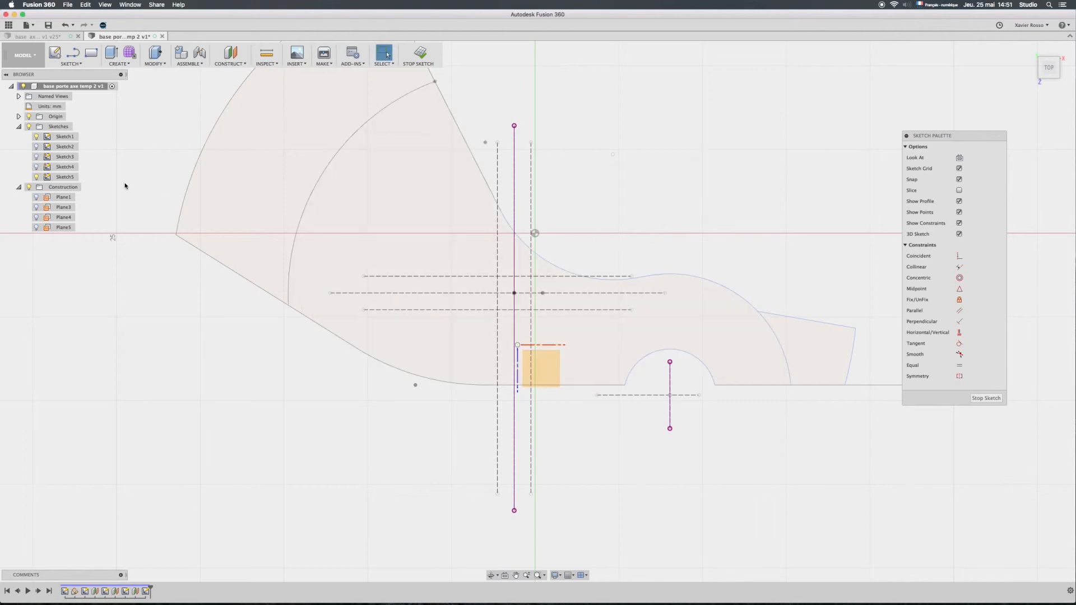
# With Sketch1 temporarily hidden, break the short projected line's link and stretch its upper end straight up to about Z -14.6 mm.
pyautogui.click(36, 137)
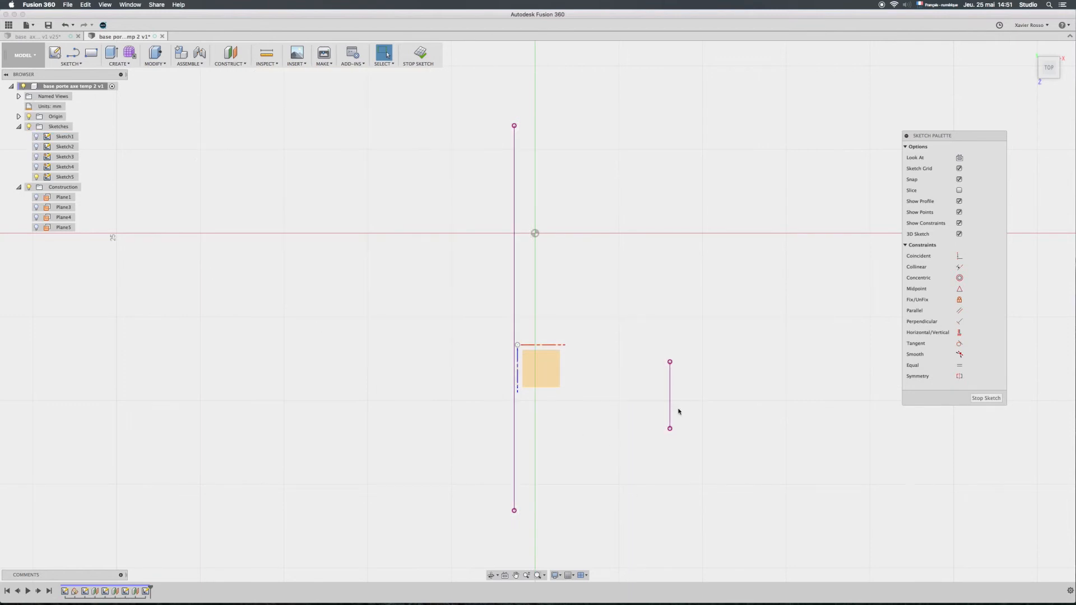
pyautogui.rightClick(671, 391)
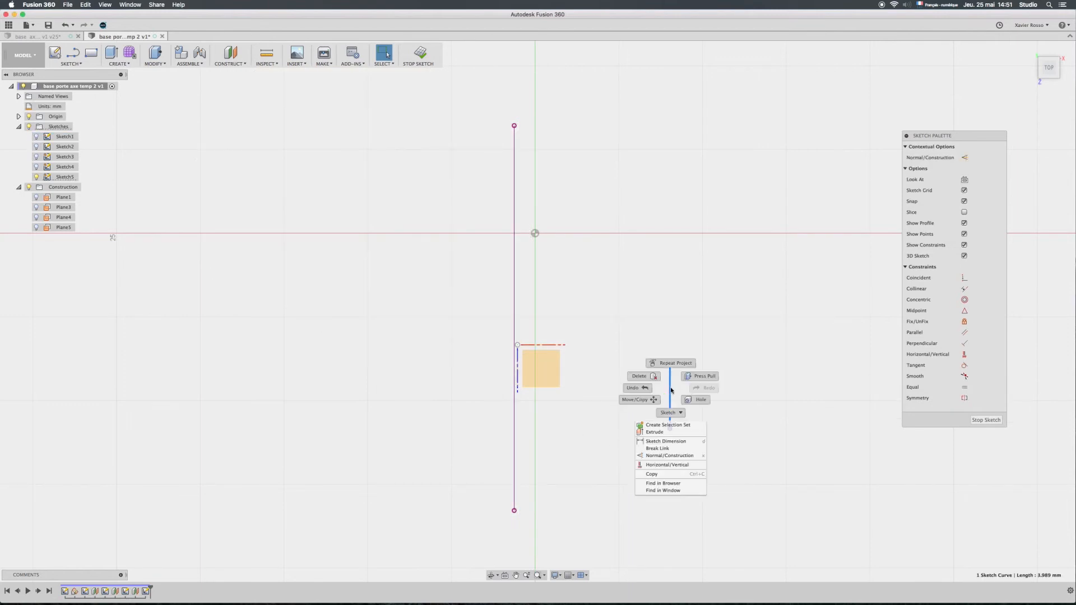
pyautogui.click(657, 449)
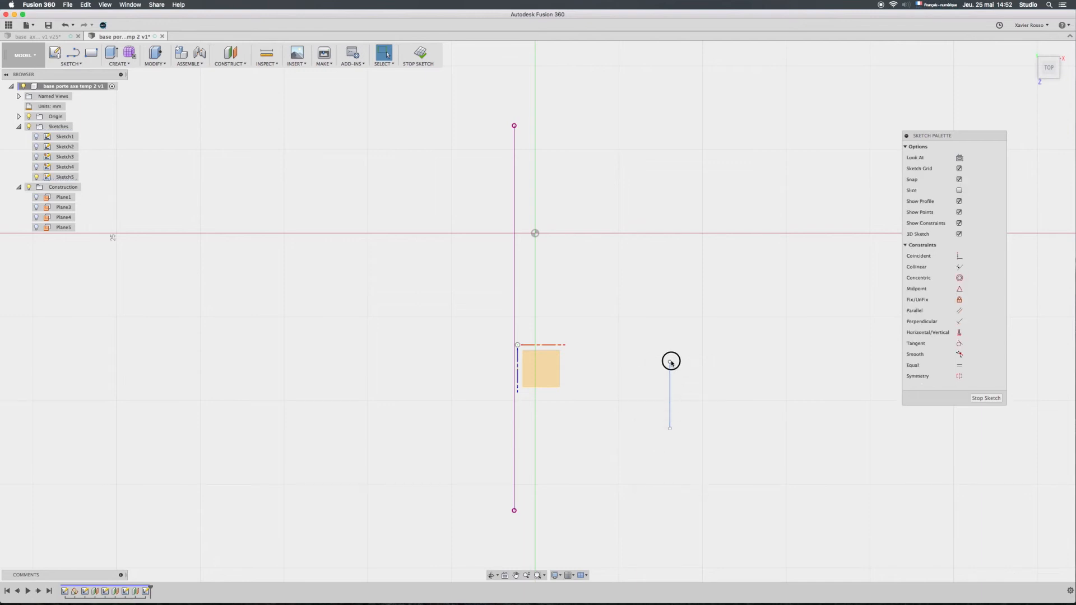
pyautogui.moveTo(670, 305); pyautogui.dragTo(670, 101)
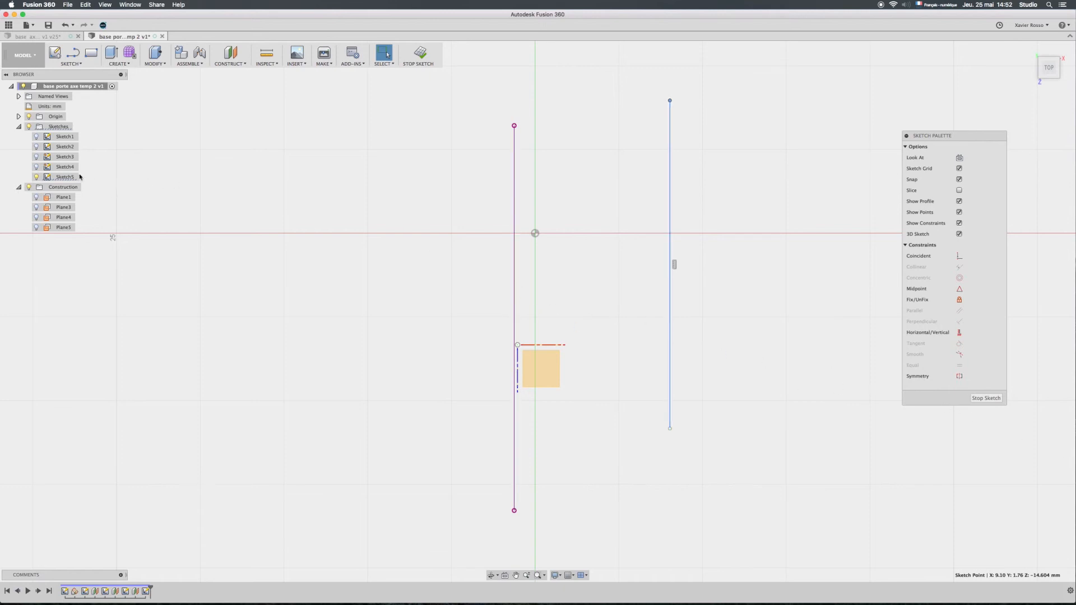
pyautogui.click(36, 138)
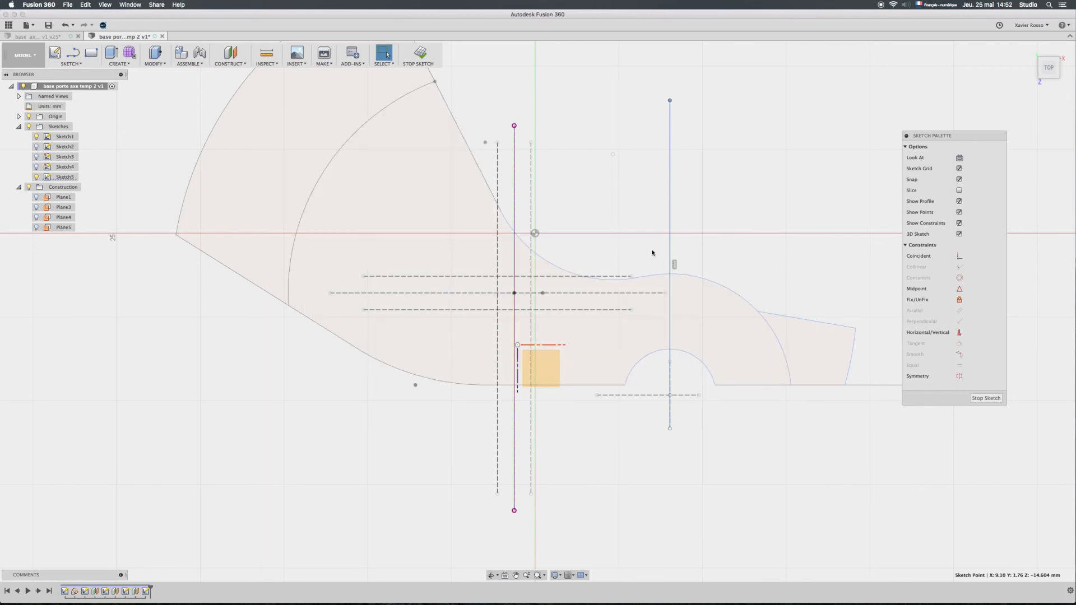
# Draw a 12.3 mm center diameter circle centred on the extended vertical line, above the semicircular notch.
pyautogui.click(72, 63)
pyautogui.moveTo(79, 100)
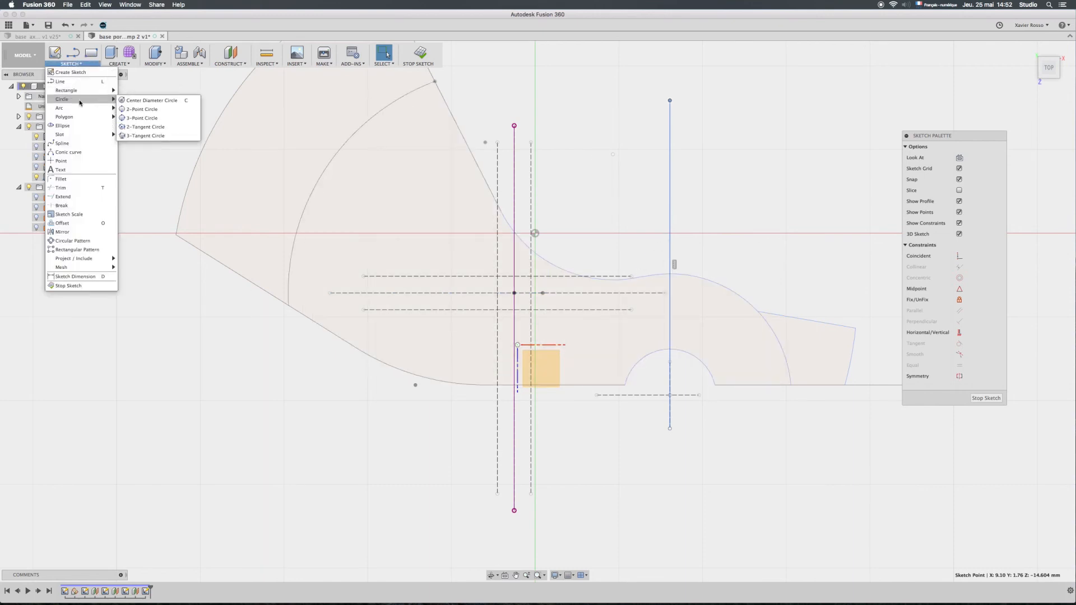
pyautogui.click(136, 101)
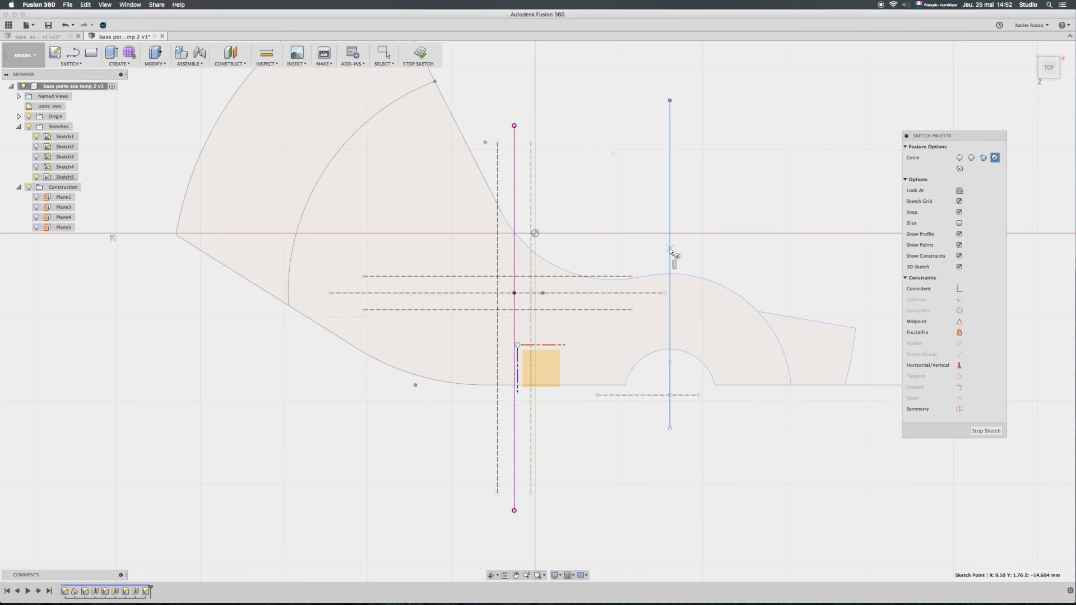
pyautogui.click(671, 253)
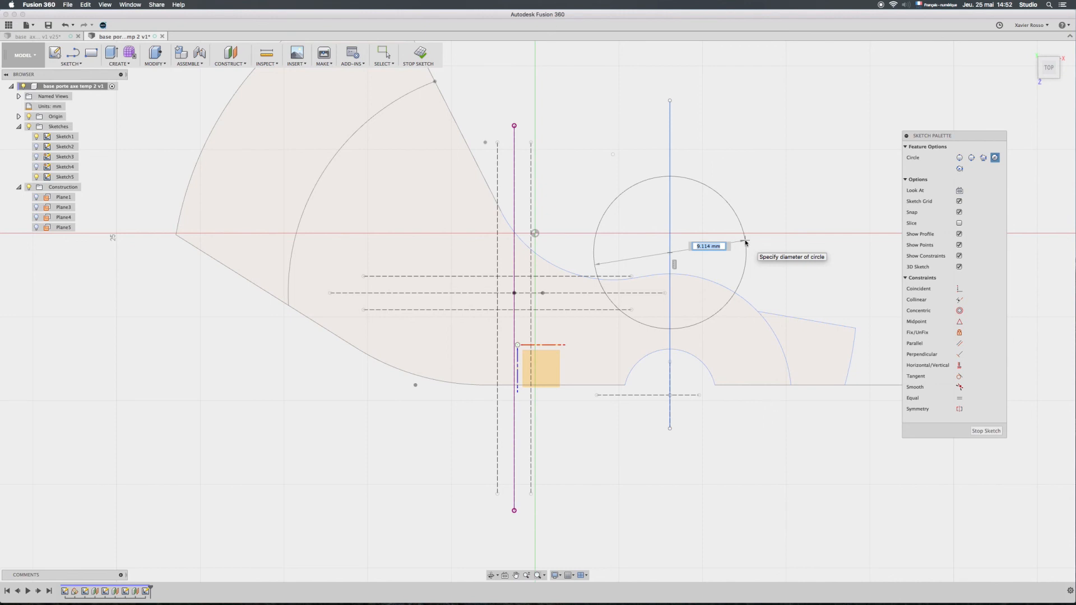
pyautogui.write('12')
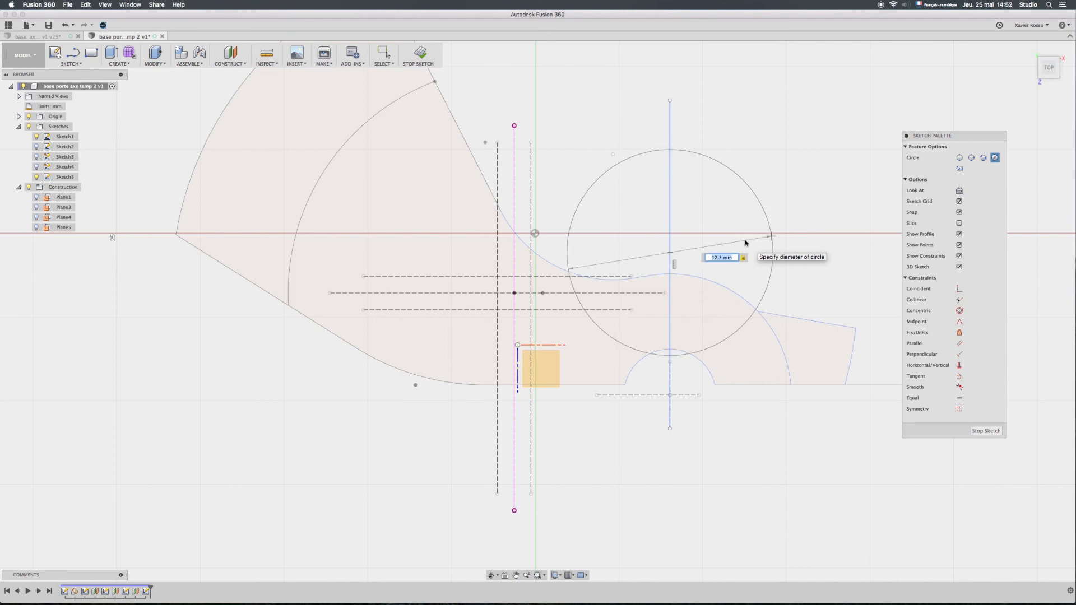
pyautogui.press('Return')
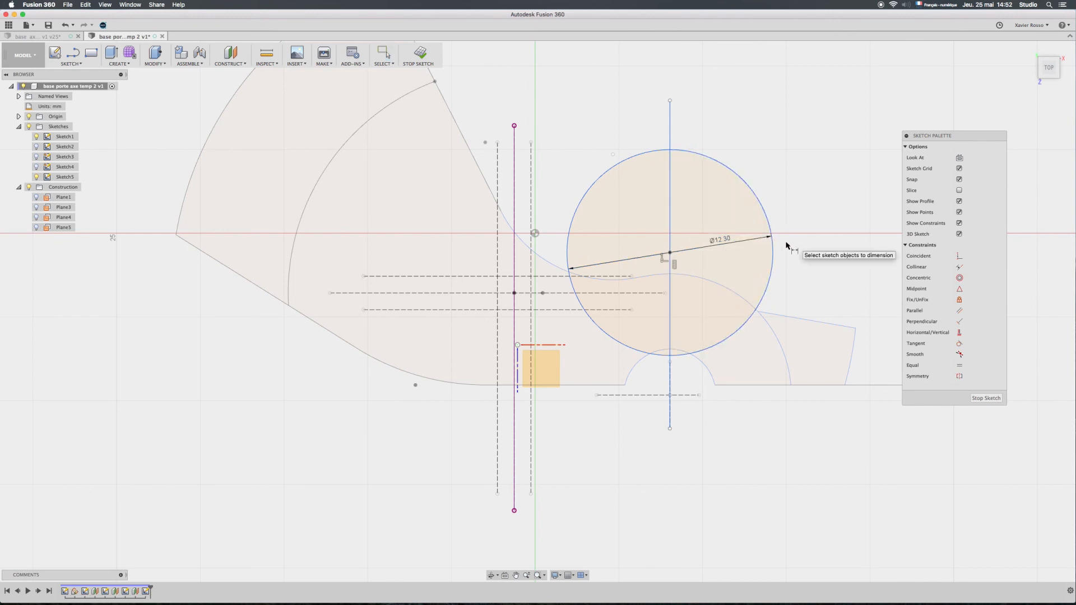
# Dimension the vertical distance from the circle's centre to the middle horizontal construction line as 1.8 mm and finish the sketch.
pyautogui.click(670, 253)
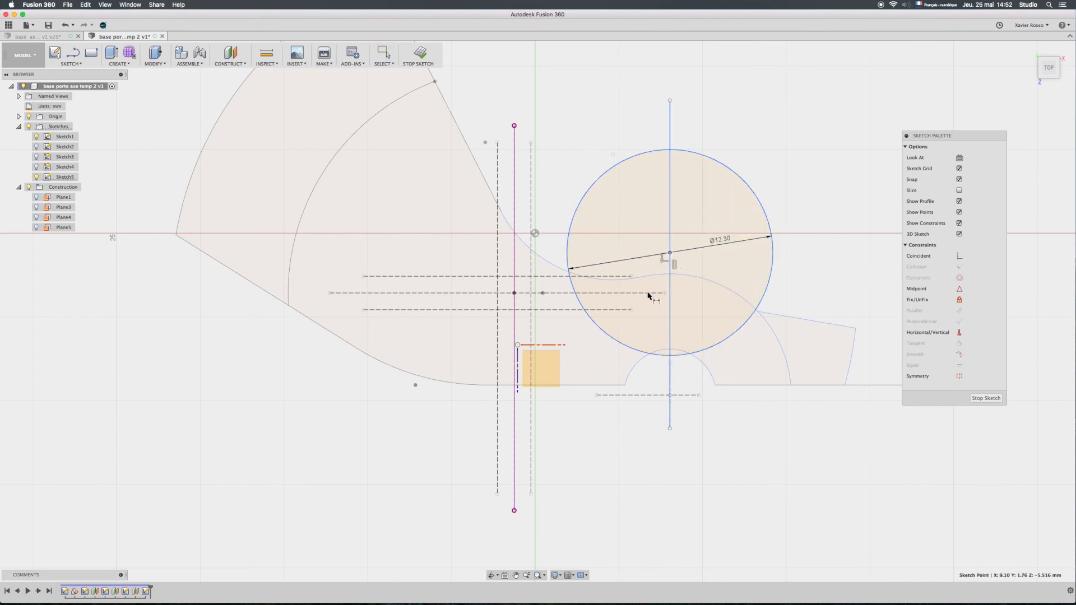
pyautogui.keyDown('shift'); pyautogui.click(552, 292); pyautogui.keyUp('shift')
pyautogui.press('d')
pyautogui.click(806, 269)
pyautogui.write('1.8')
pyautogui.press('Return')
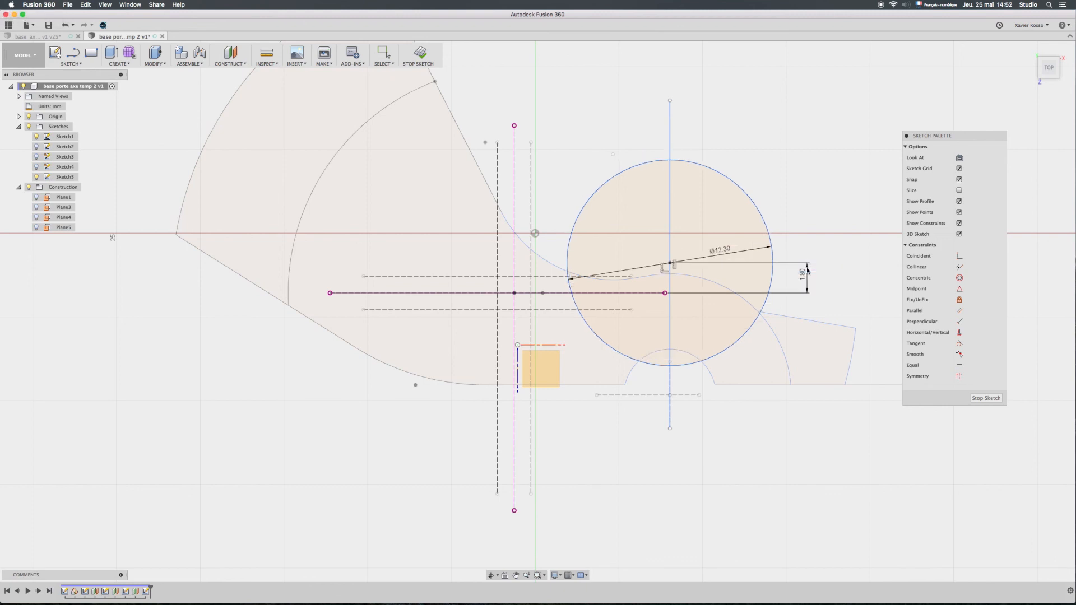
pyautogui.click(986, 398)
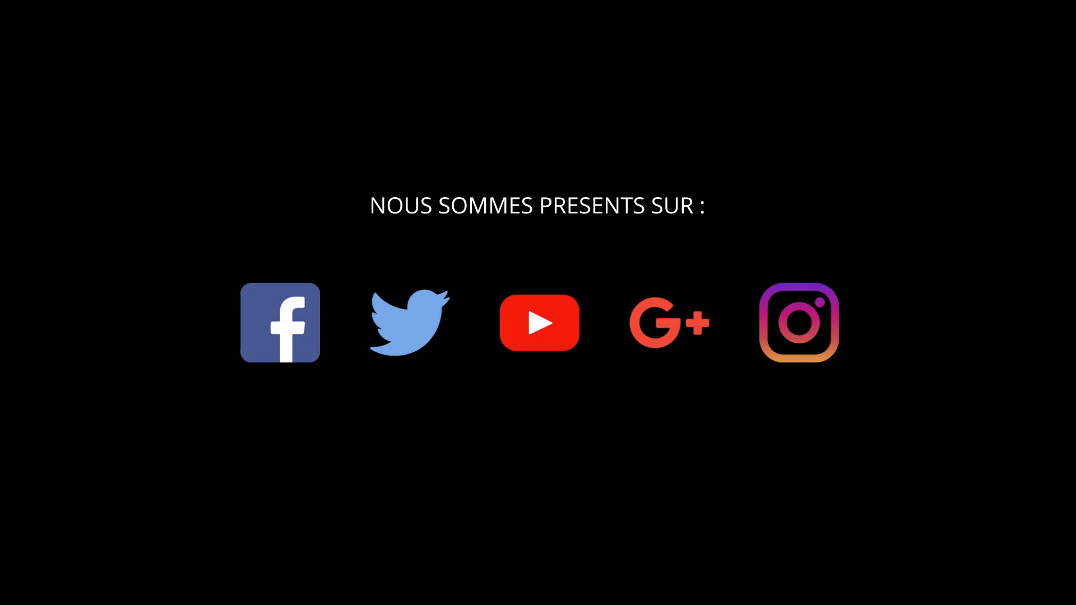